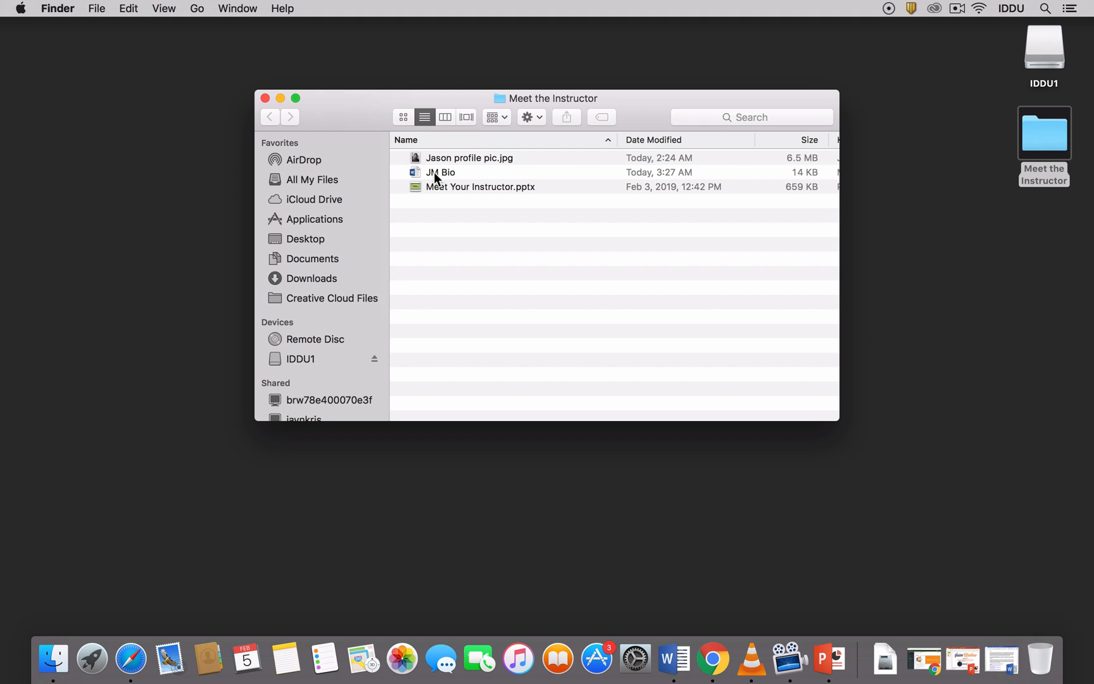
Step: Switch to Word and review the JM Bio document from the introduction through the links and contact details
{"action": "left_click", "coordinate": [996, 659]}
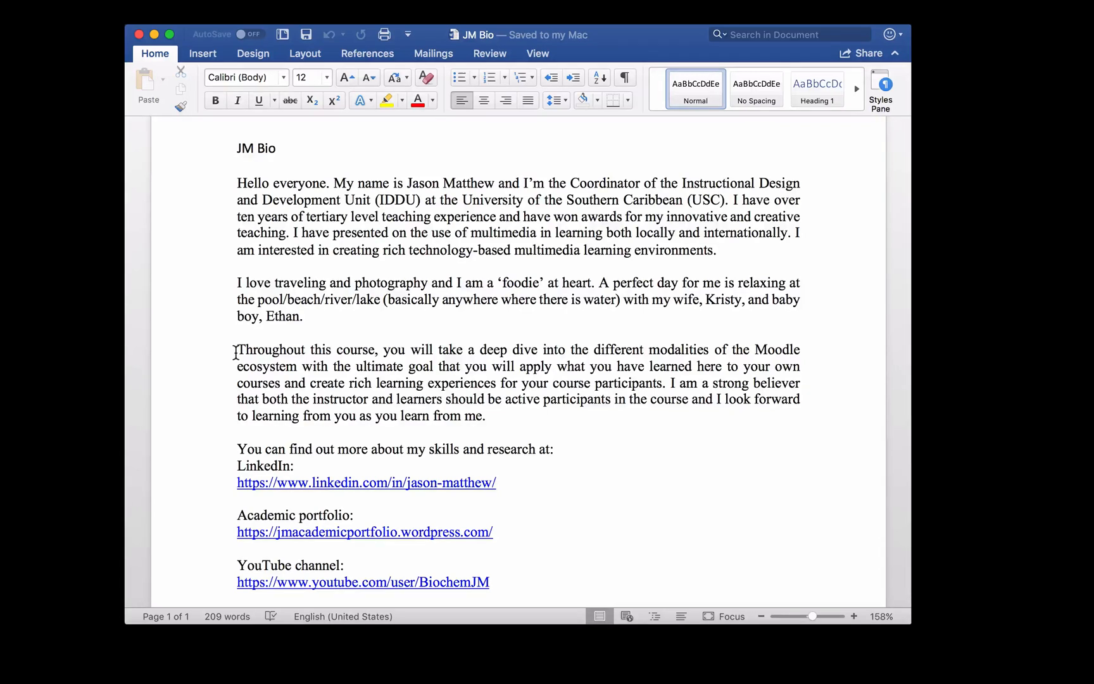
{"action": "scroll", "coordinate": [236, 354], "scroll_direction": "down", "scroll_amount": 2}
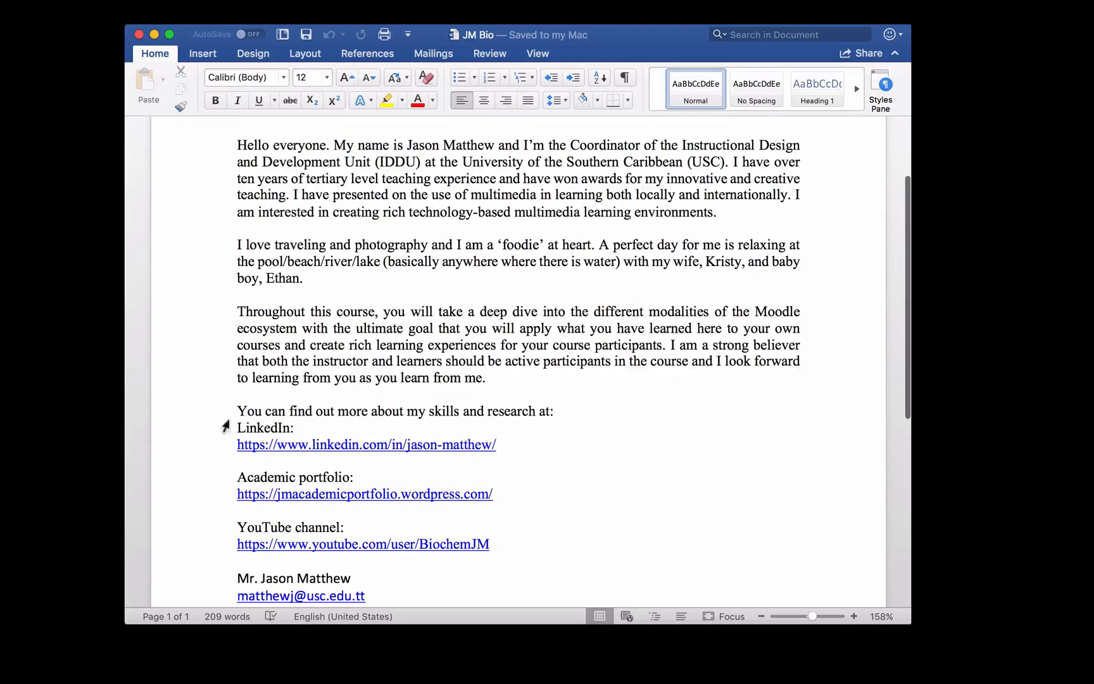
{"action": "scroll", "coordinate": [230, 450], "scroll_direction": "down", "scroll_amount": 2}
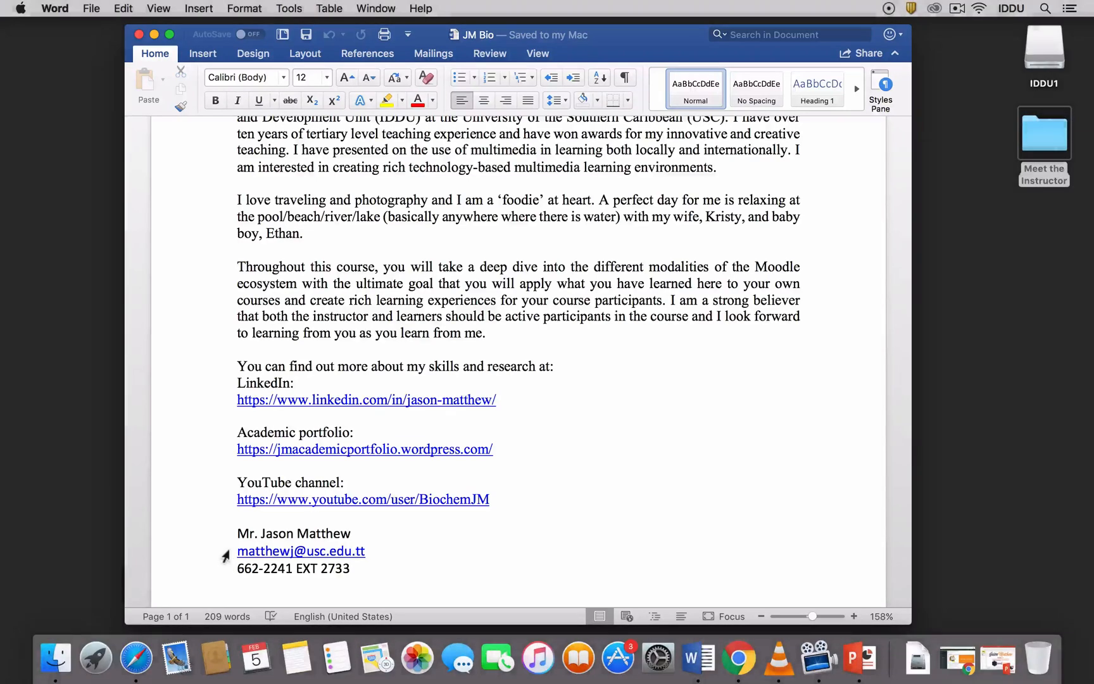
{"action": "scroll", "coordinate": [217, 405], "scroll_direction": "up", "scroll_amount": 3}
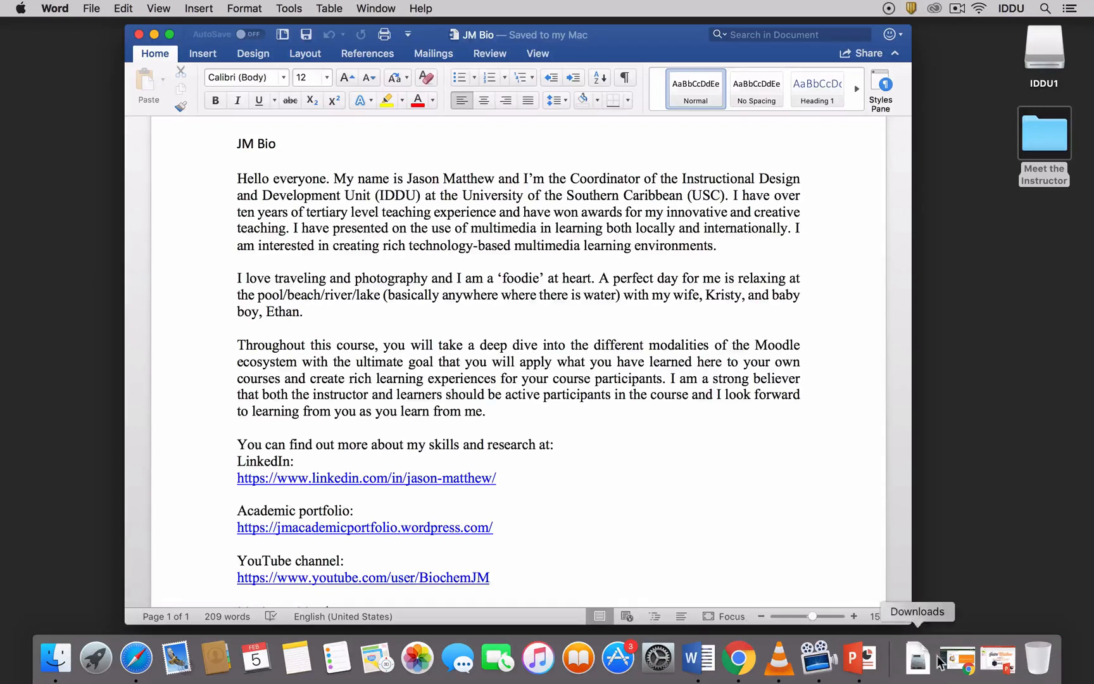
Step: Switch to the Moodle course in Chrome and open the Meet Your Instructor page's settings for editing
{"action": "left_click", "coordinate": [957, 662]}
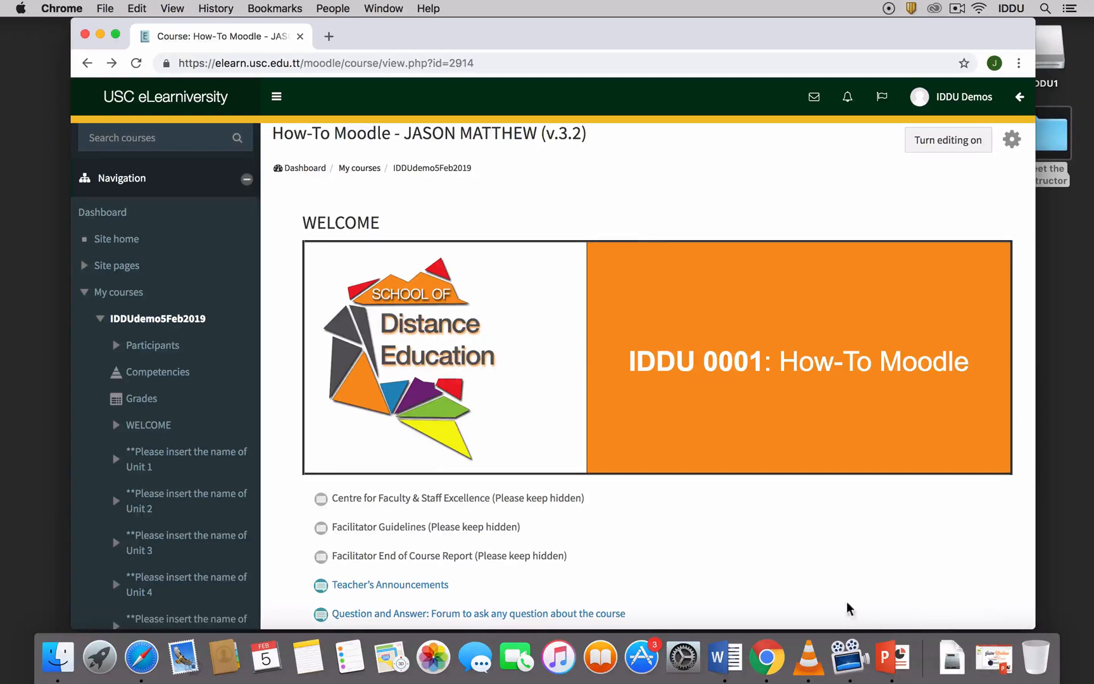
{"action": "scroll", "coordinate": [837, 569], "scroll_direction": "down", "scroll_amount": 3}
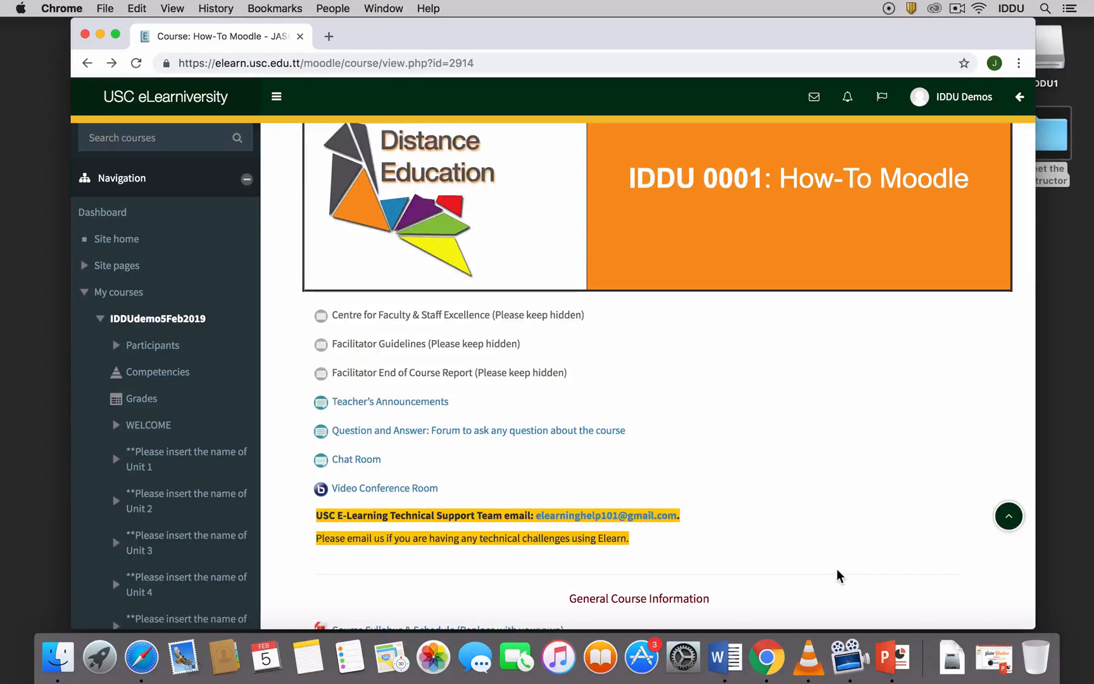
{"action": "scroll", "coordinate": [836, 568], "scroll_direction": "down", "scroll_amount": 4}
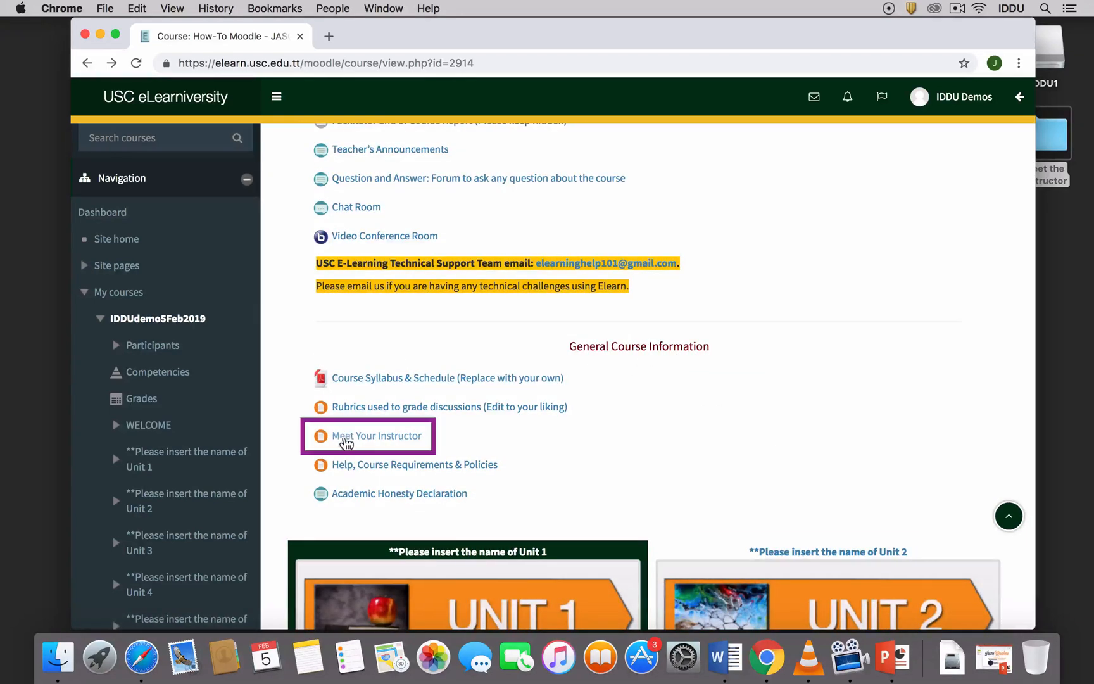
{"action": "left_click", "coordinate": [355, 438]}
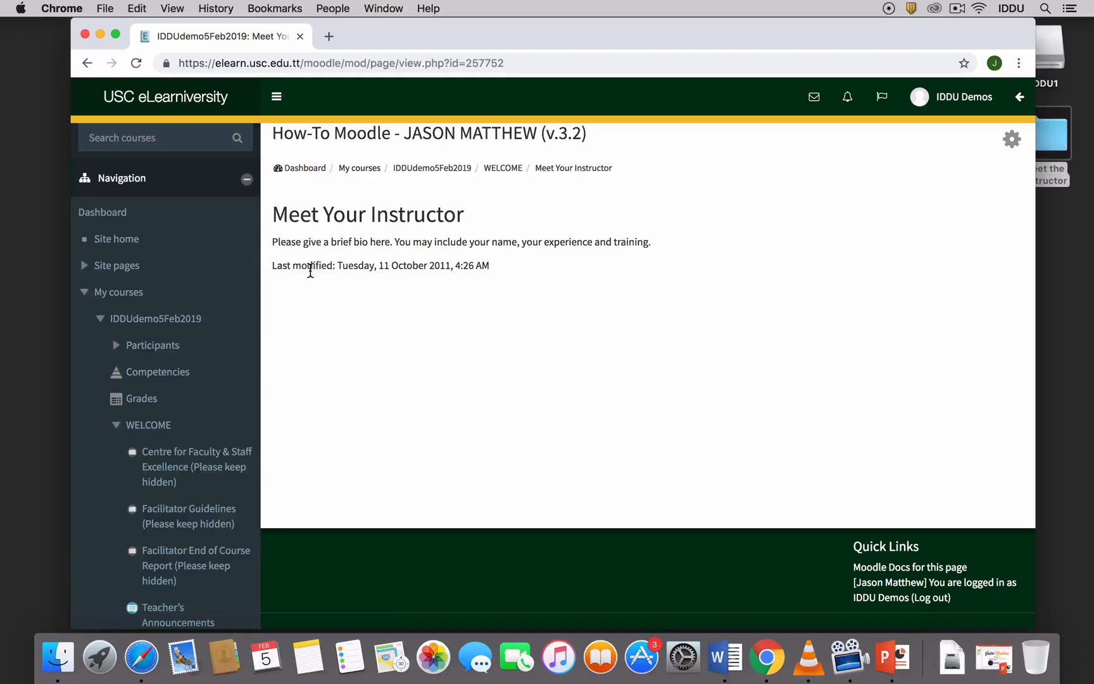
{"action": "left_click", "coordinate": [1010, 147]}
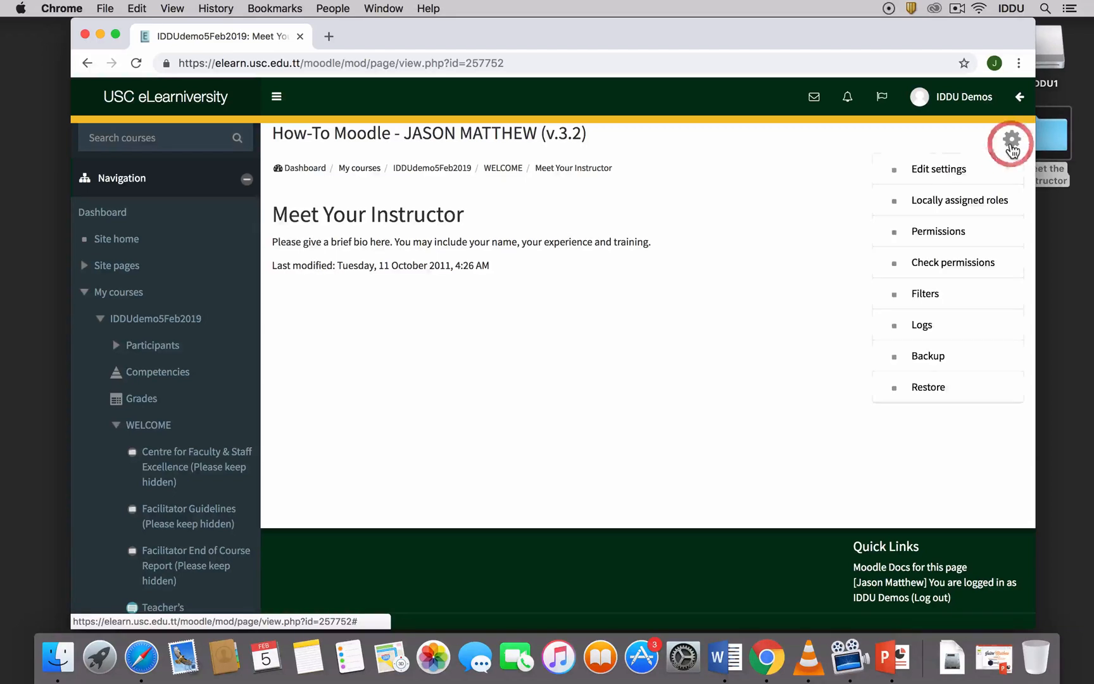
{"action": "left_click", "coordinate": [934, 170]}
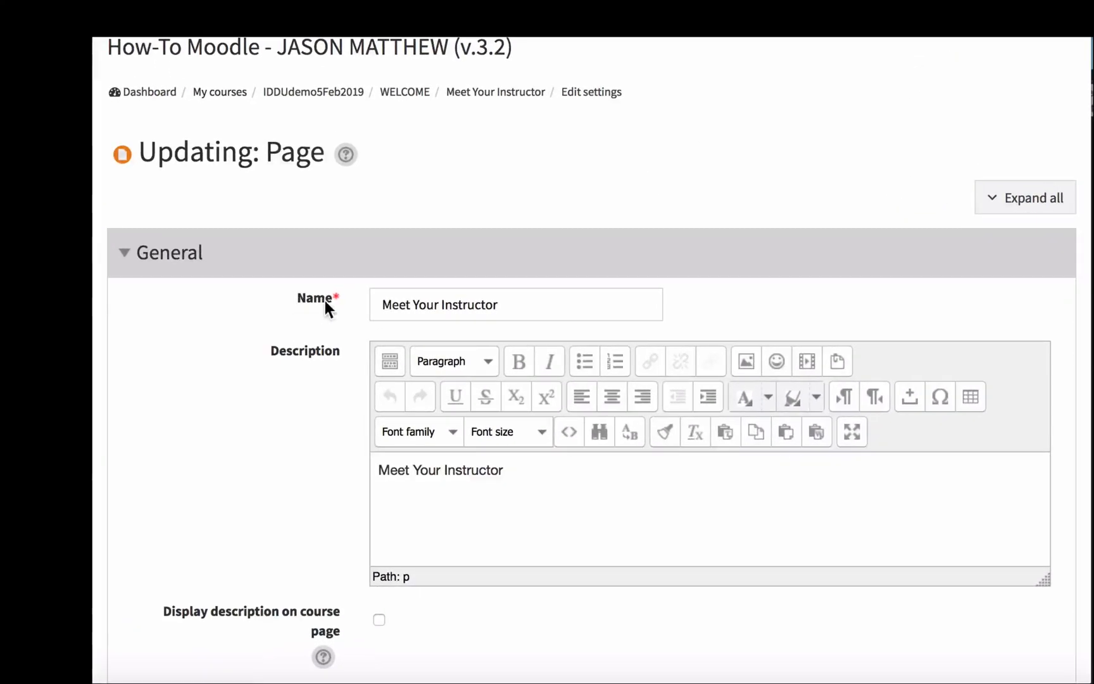
Step: Delete the placeholder bio sentence from the Page content editor
{"action": "scroll", "coordinate": [349, 336], "scroll_direction": "down", "scroll_amount": 3}
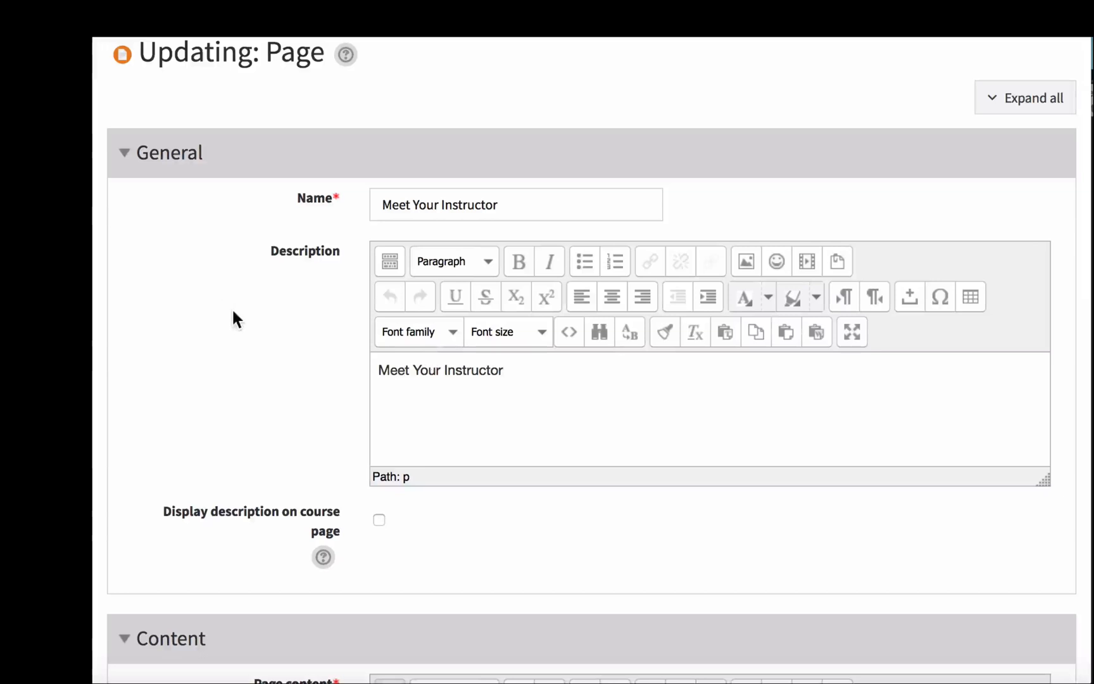
{"action": "scroll", "coordinate": [233, 311], "scroll_direction": "down", "scroll_amount": 10}
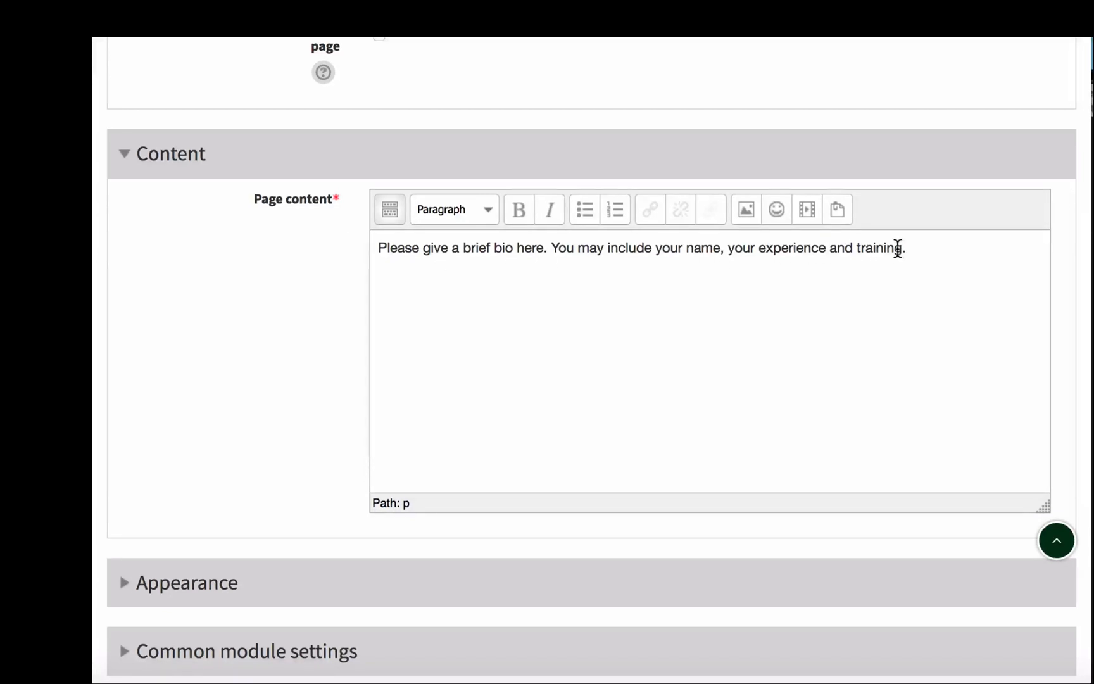
{"action": "left_click_drag", "start_coordinate": [909, 248], "coordinate": [532, 237]}
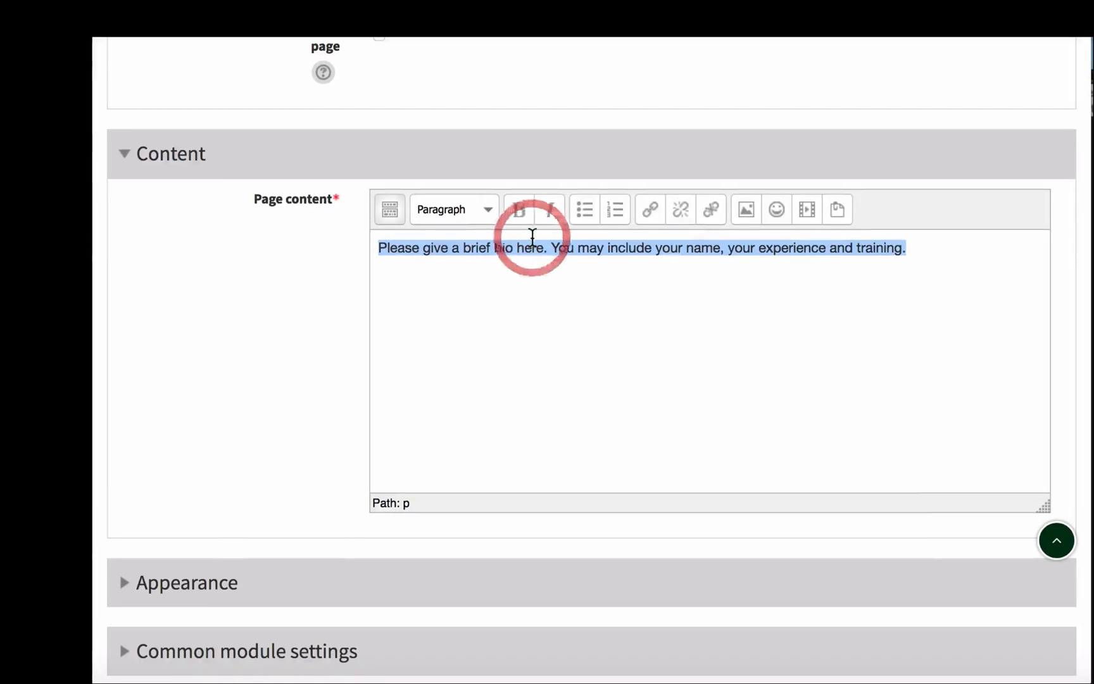
{"action": "key", "text": "BackSpace"}
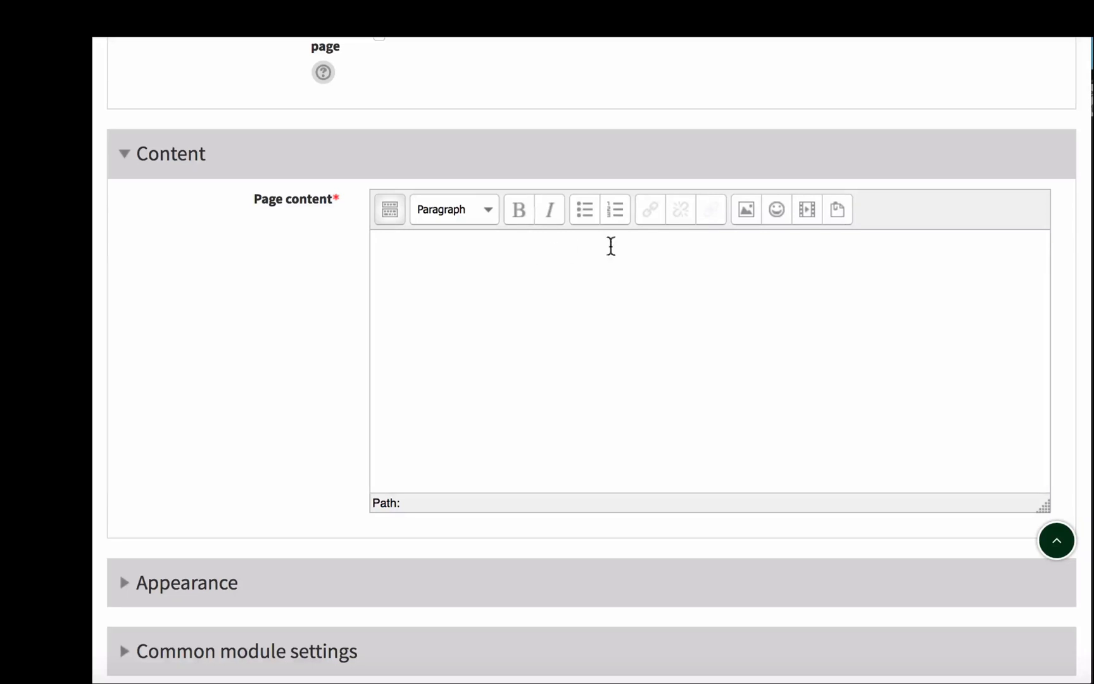
Step: Start inserting an image in the page content and choose the profile picture JPG from the Desktop's Meet the Instructor folder
{"action": "left_click", "coordinate": [746, 210]}
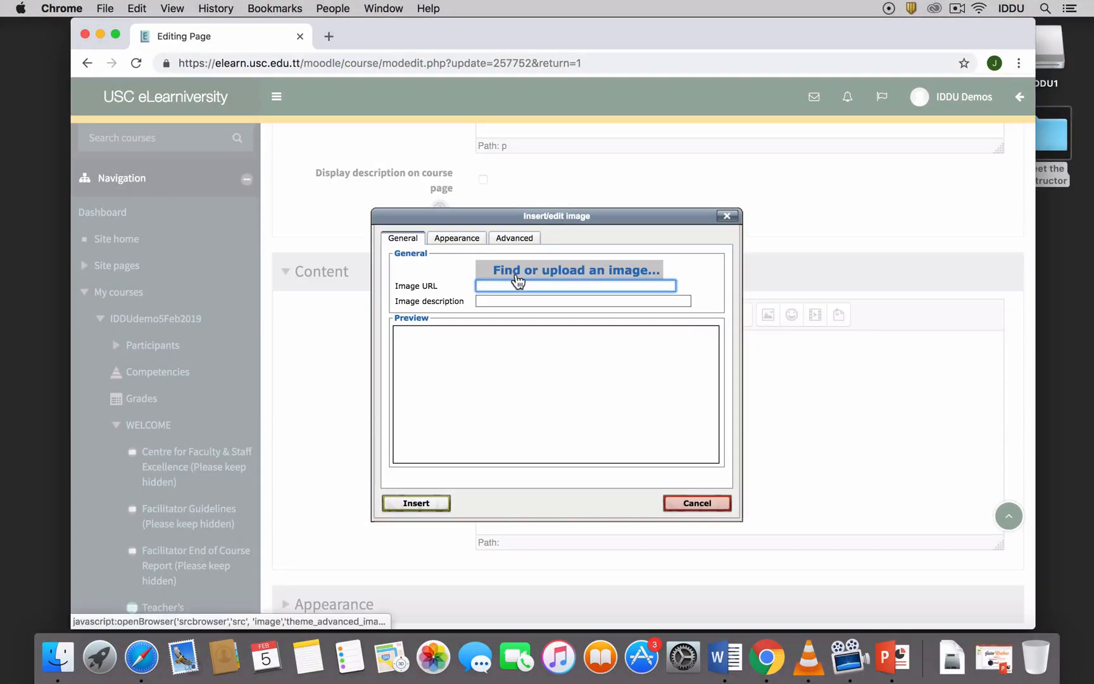
{"action": "left_click", "coordinate": [543, 280]}
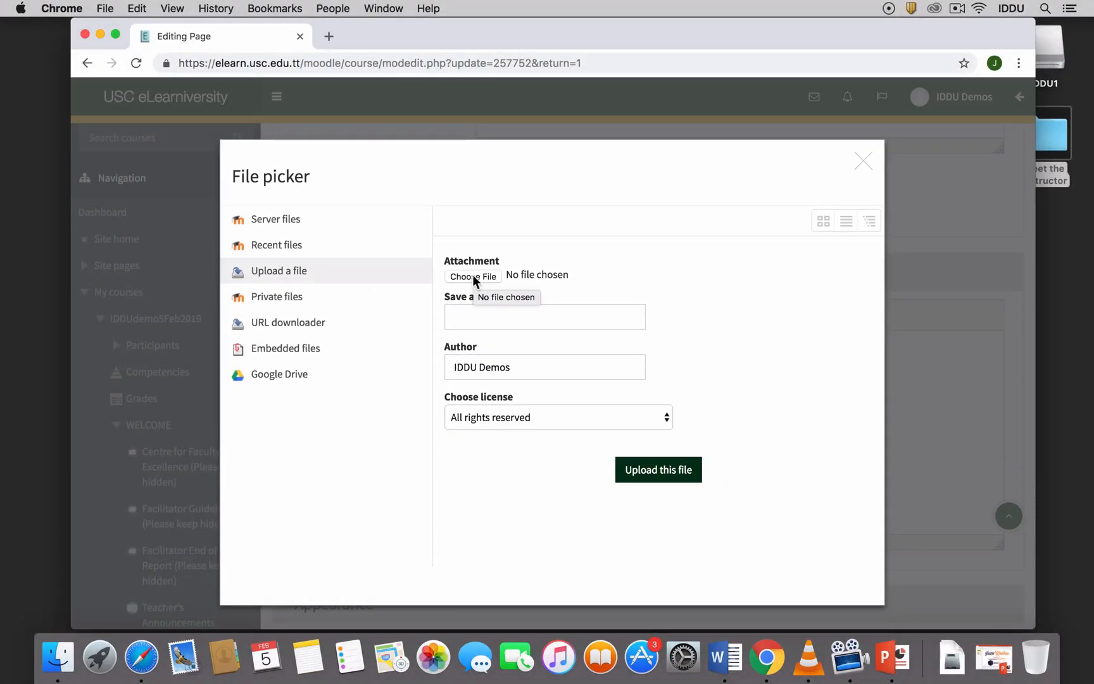
{"action": "left_click", "coordinate": [472, 276]}
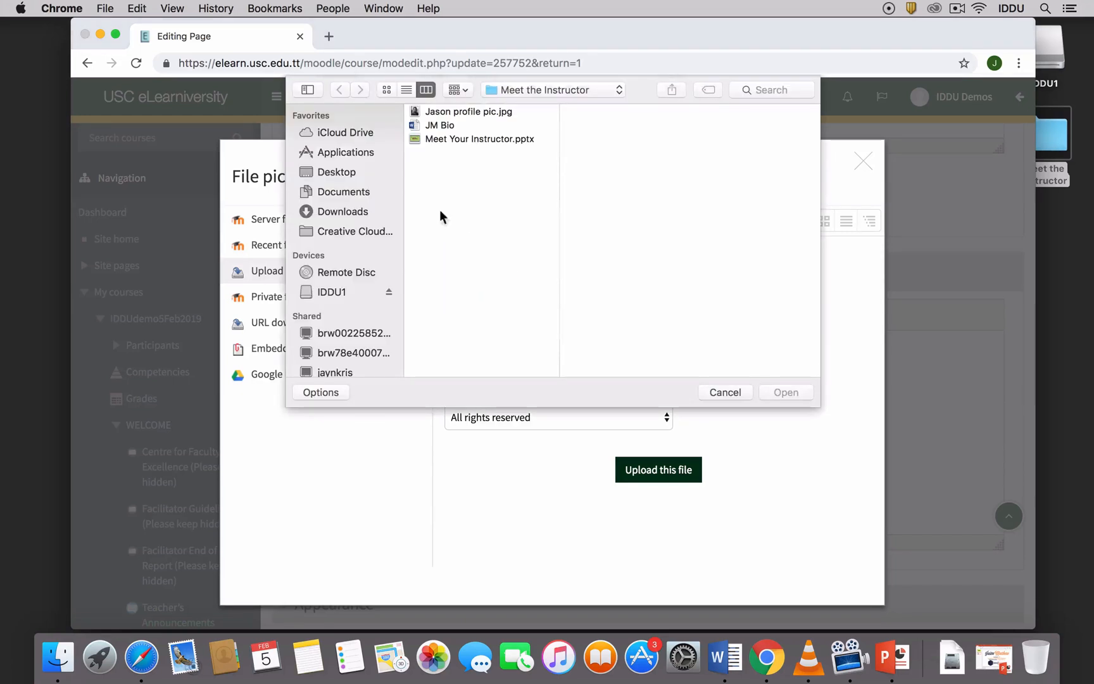
{"action": "left_click", "coordinate": [325, 171]}
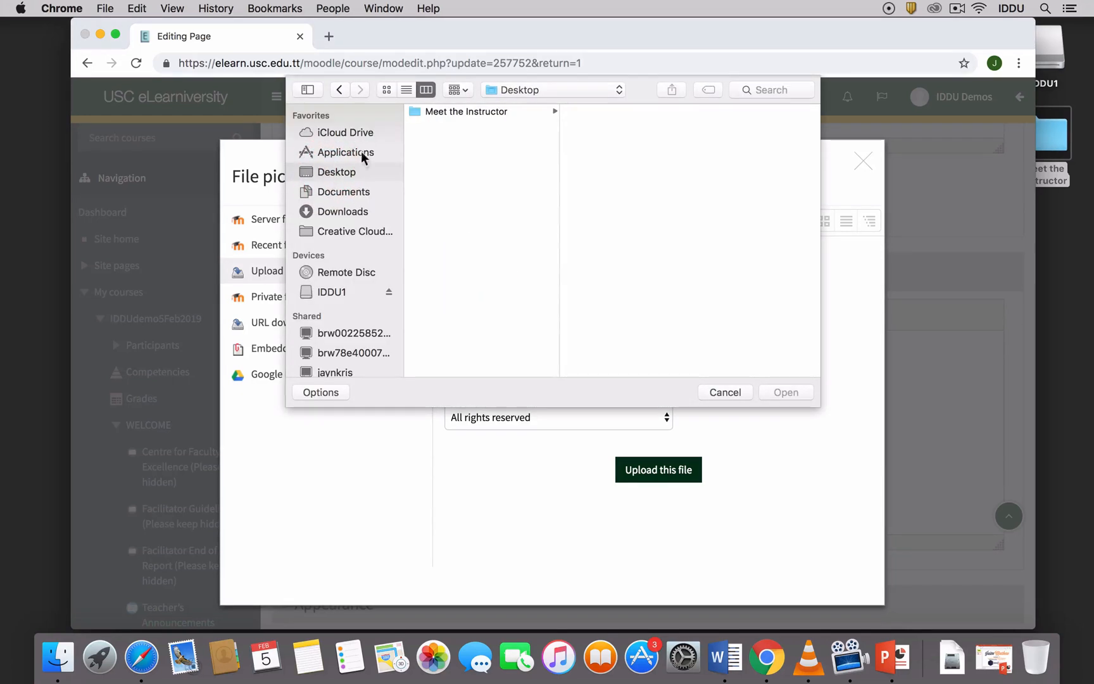
{"action": "left_click", "coordinate": [443, 111]}
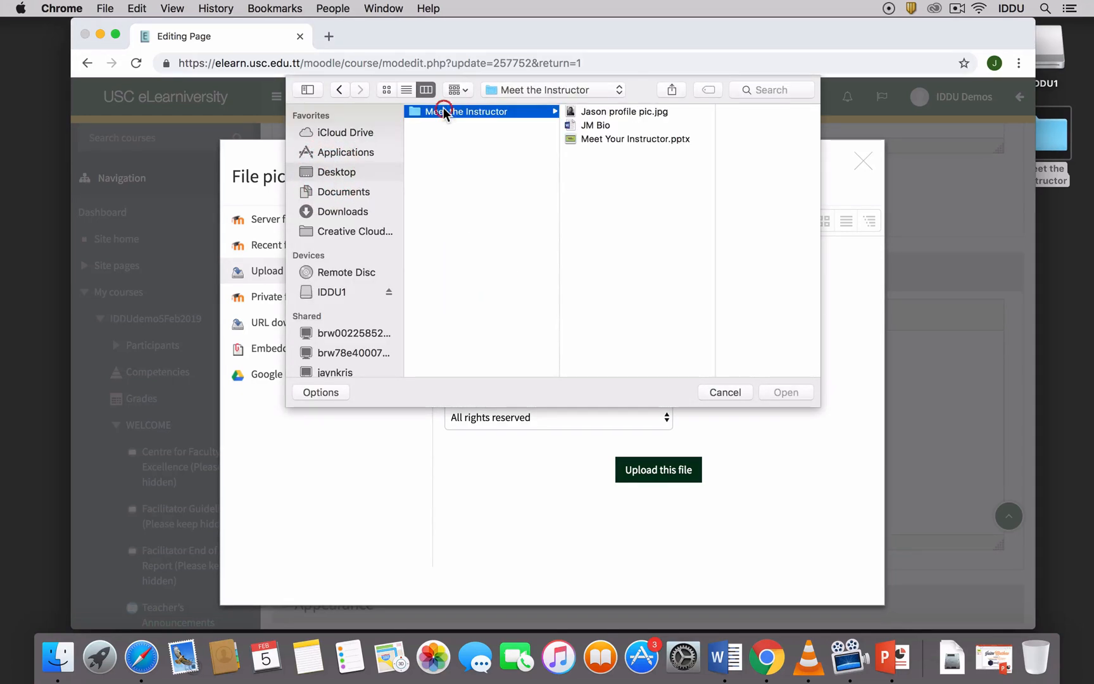
{"action": "left_click", "coordinate": [605, 112]}
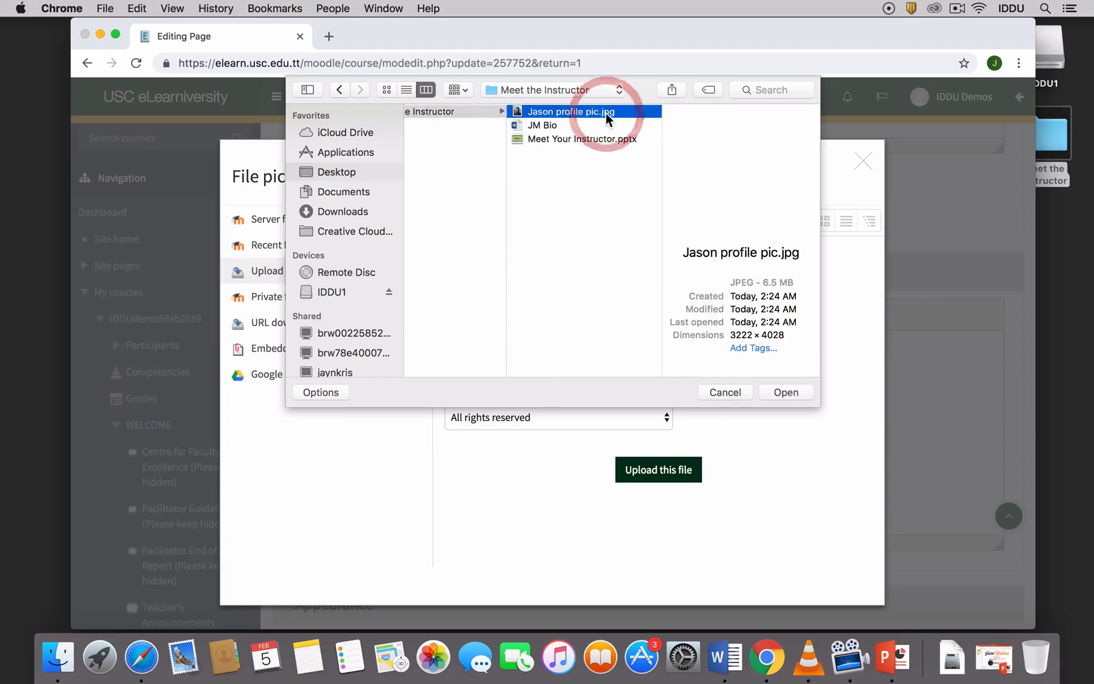
{"action": "left_click", "coordinate": [783, 391]}
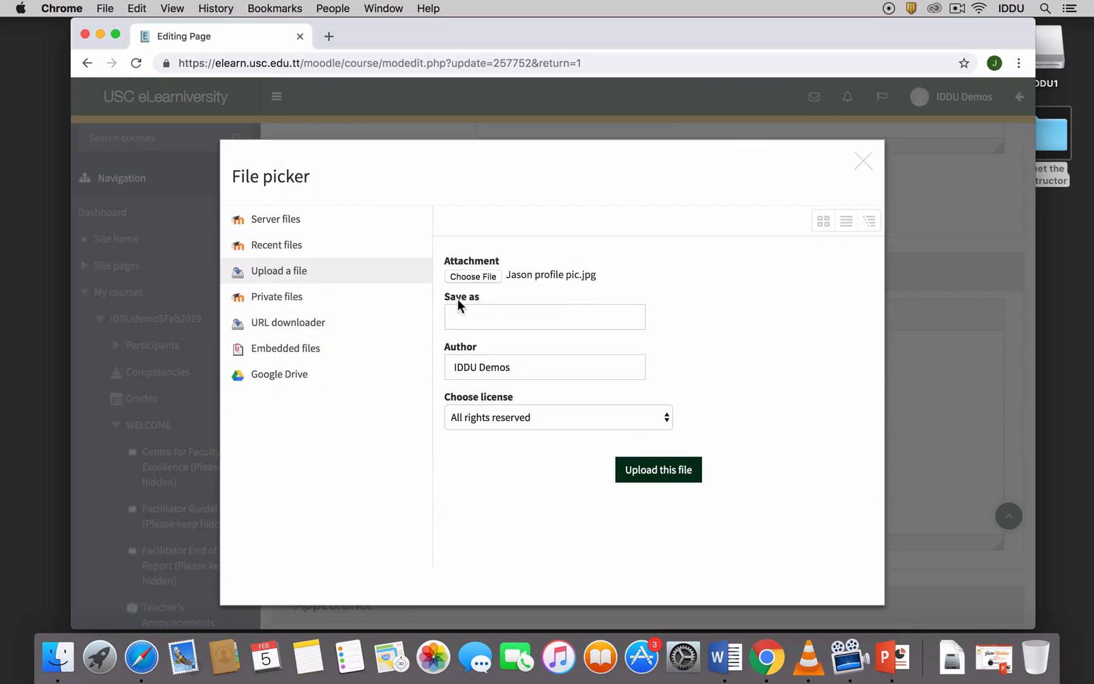
Step: Save the chosen picture as "JM profile pic" and upload it
{"action": "left_click", "coordinate": [462, 312]}
{"action": "type", "text": "JM "}
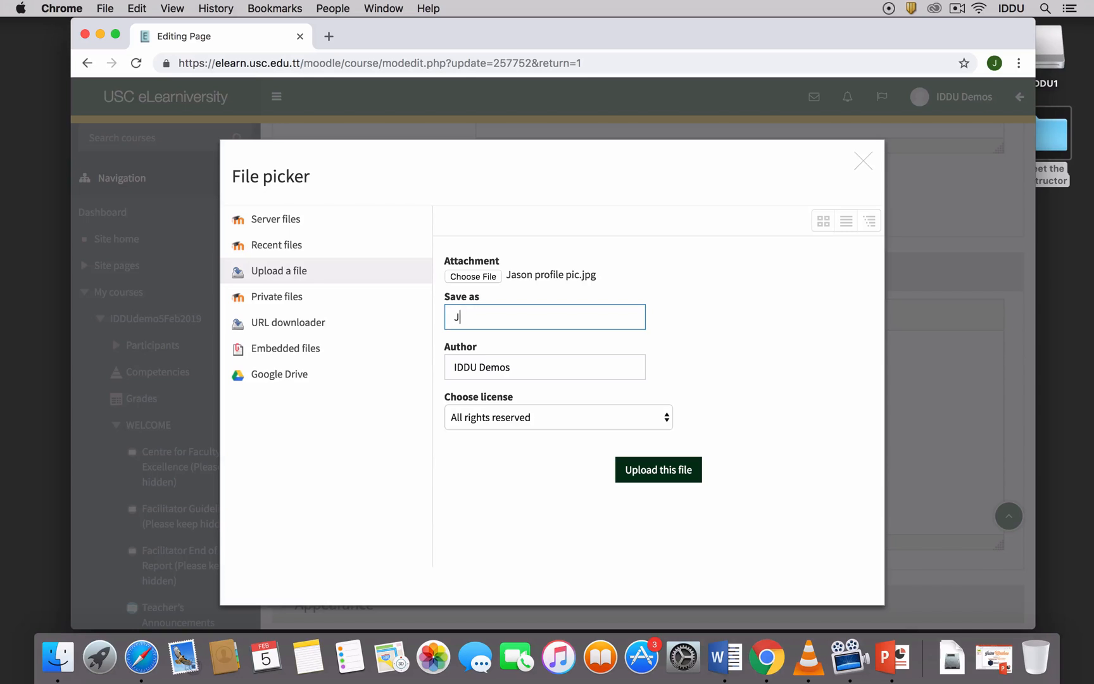
{"action": "type", "text": "profile pic"}
{"action": "left_click", "coordinate": [646, 476]}
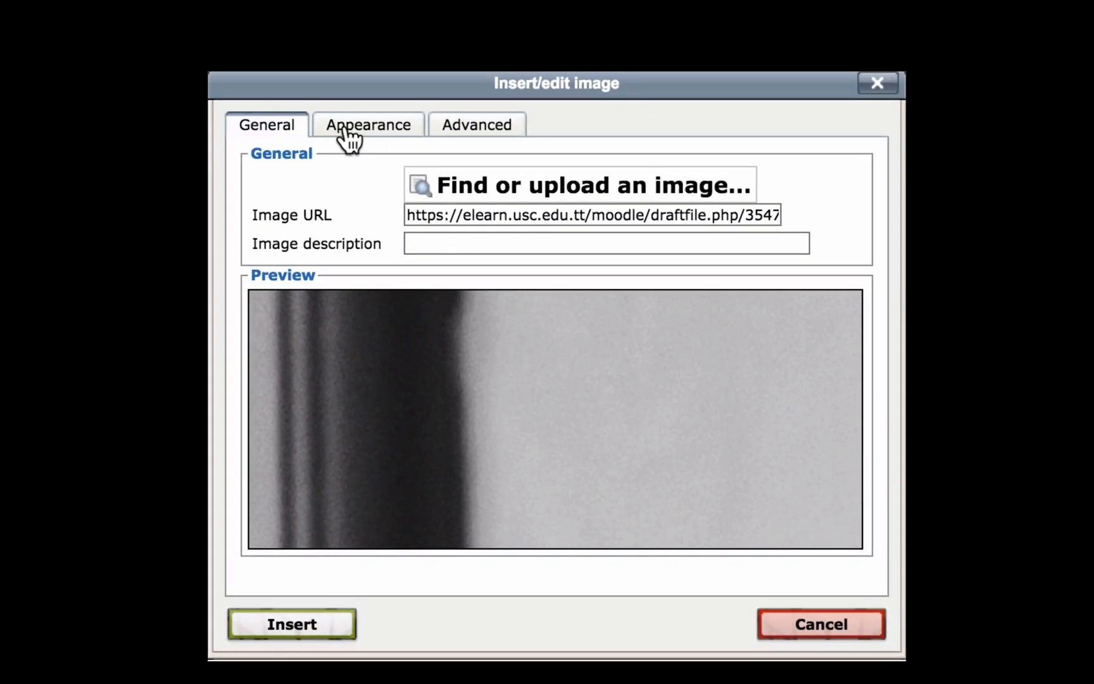
Step: Set the uploaded image's alignment to Middle
{"action": "left_click", "coordinate": [347, 129]}
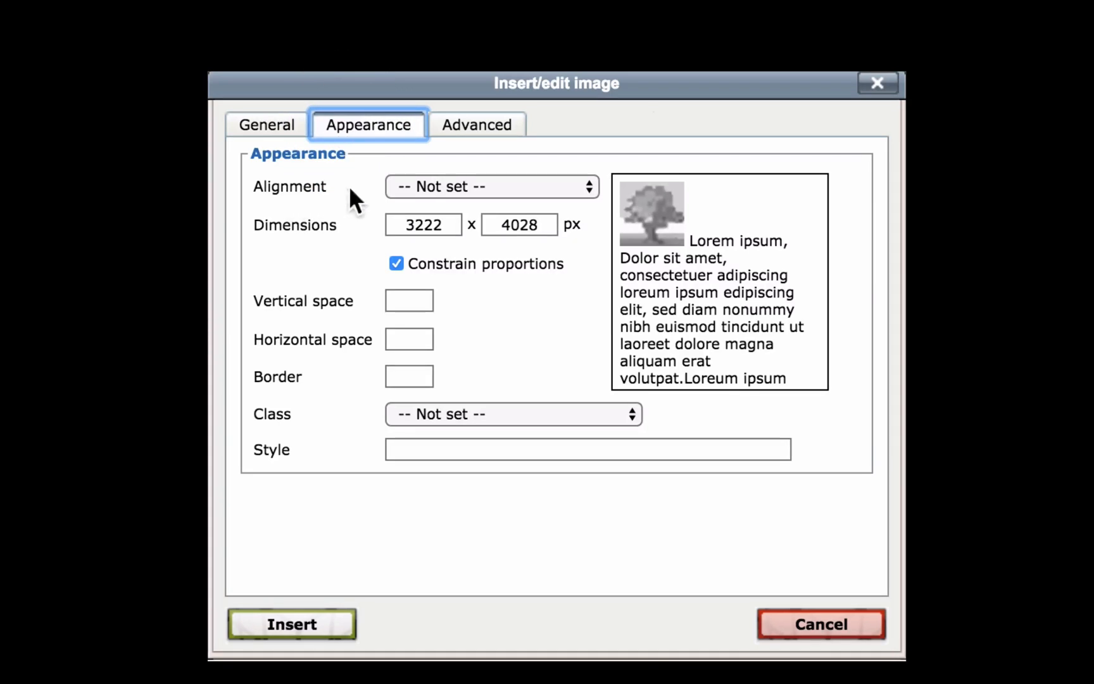
{"action": "left_click", "coordinate": [437, 186]}
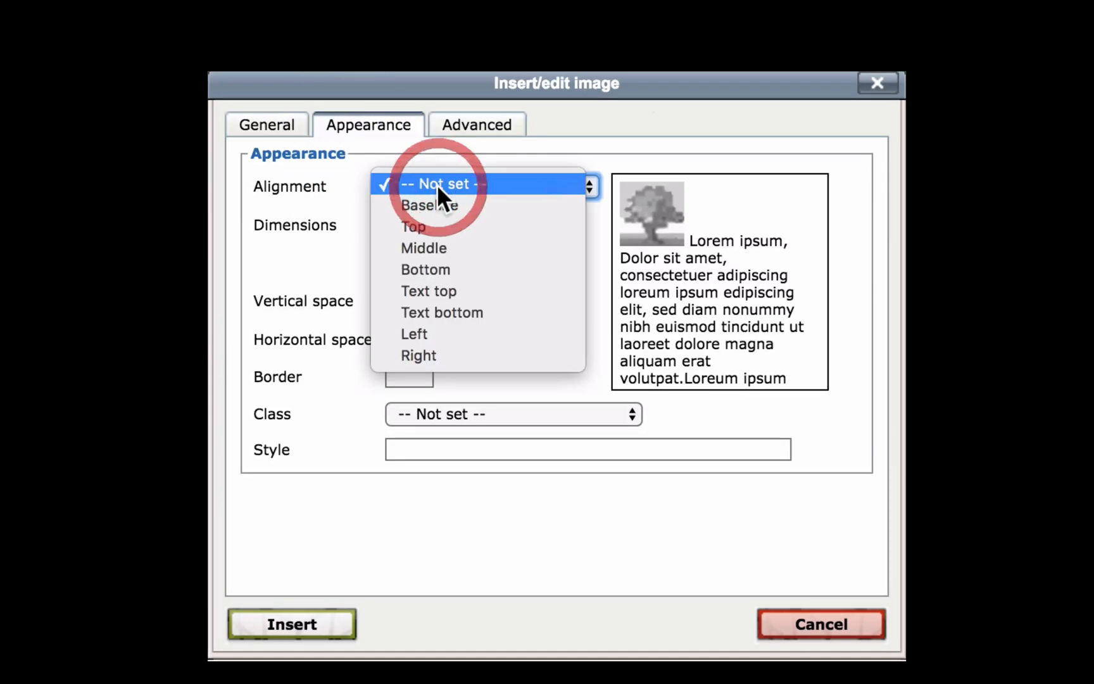
{"action": "left_click", "coordinate": [422, 247]}
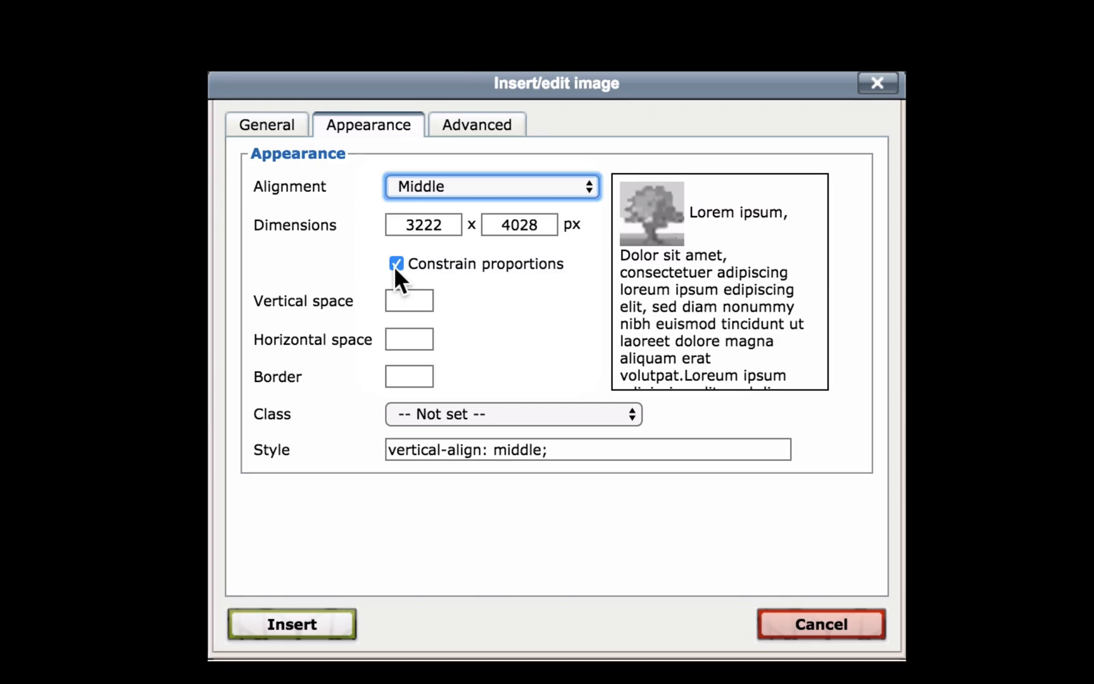
Step: Set the image width to 250 px with the height left blank, and insert it without an image description
{"action": "left_click_drag", "start_coordinate": [542, 224], "coordinate": [497, 224]}
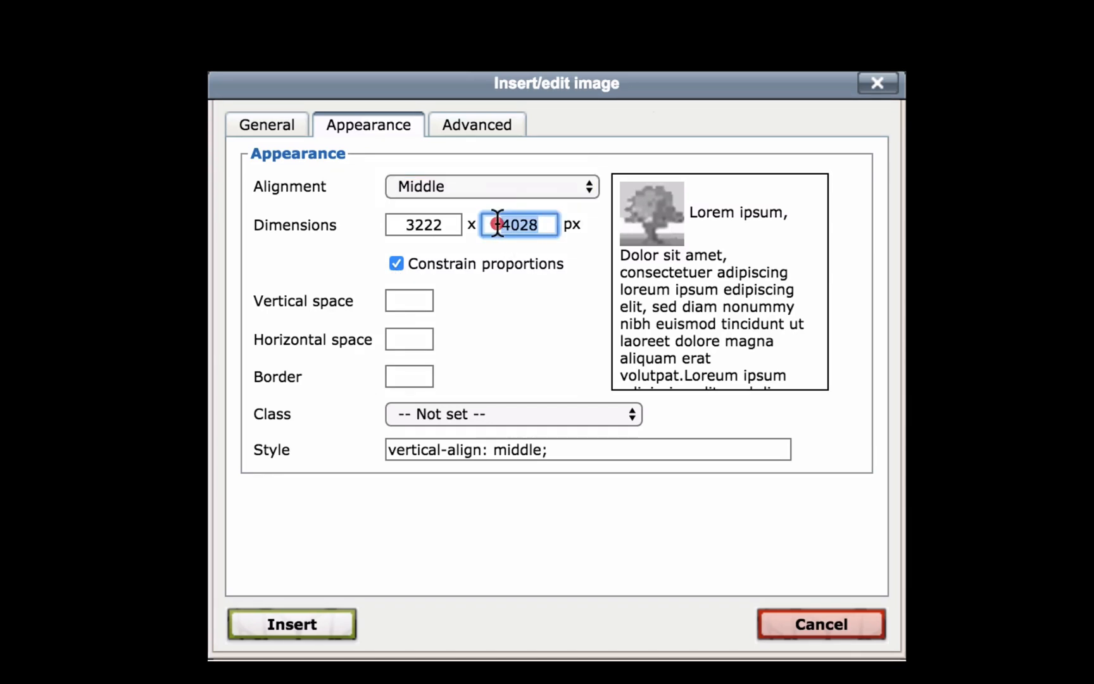
{"action": "key", "text": "BackSpace"}
{"action": "left_click_drag", "start_coordinate": [442, 223], "coordinate": [372, 226]}
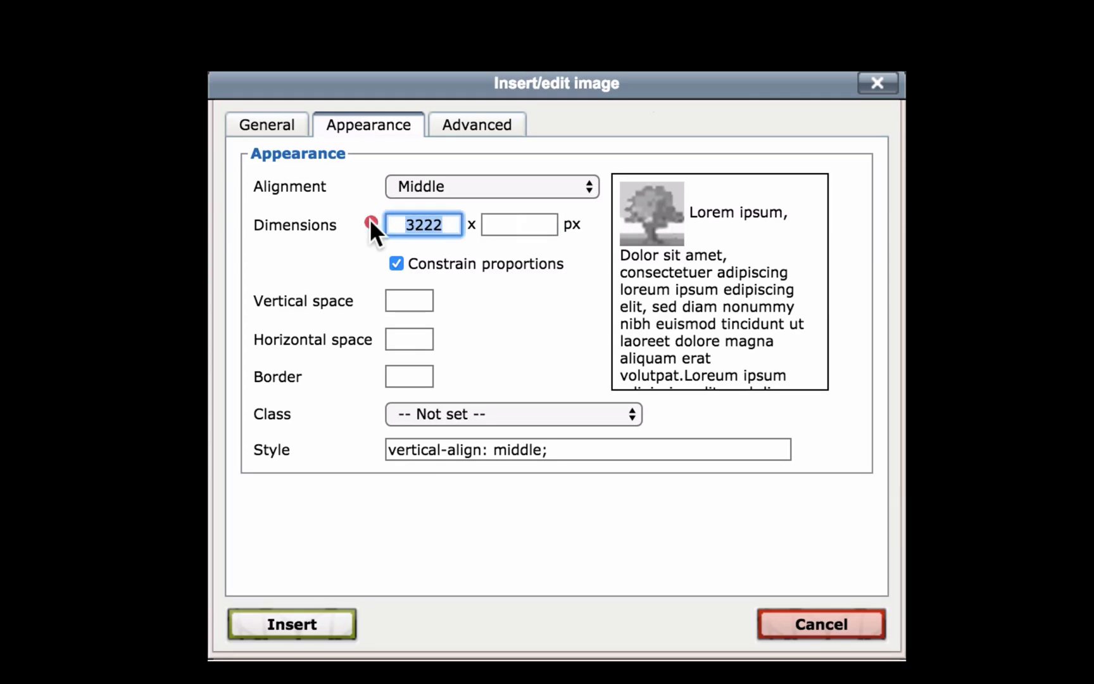
{"action": "type", "text": "259"}
{"action": "key", "text": "BackSpace"}
{"action": "type", "text": "0"}
{"action": "left_click", "coordinate": [287, 625]}
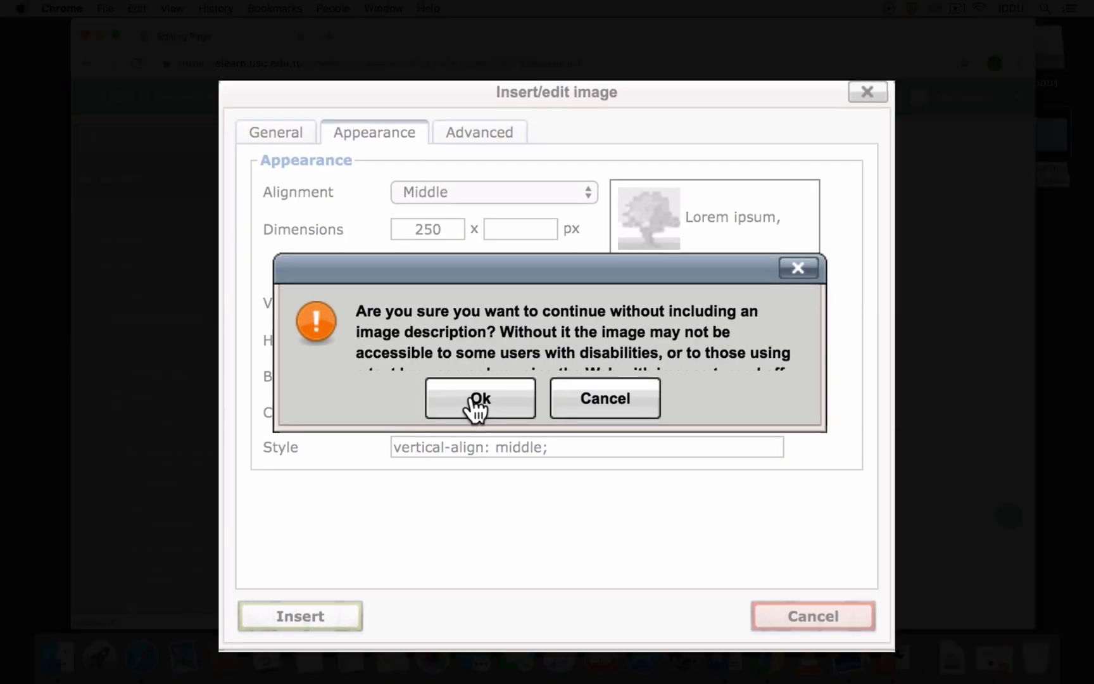
{"action": "left_click", "coordinate": [476, 404]}
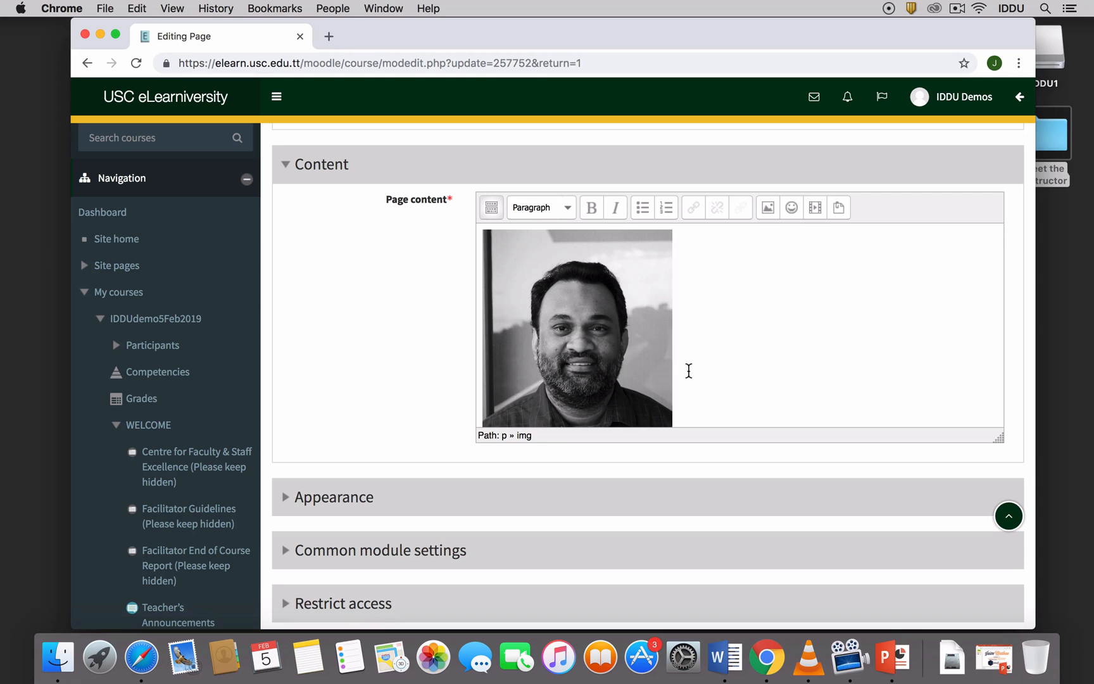
Step: Add a new line below the photo, then copy the full bio text under the JM Bio title in Word and return to the Moodle page
{"action": "key", "text": "Return"}
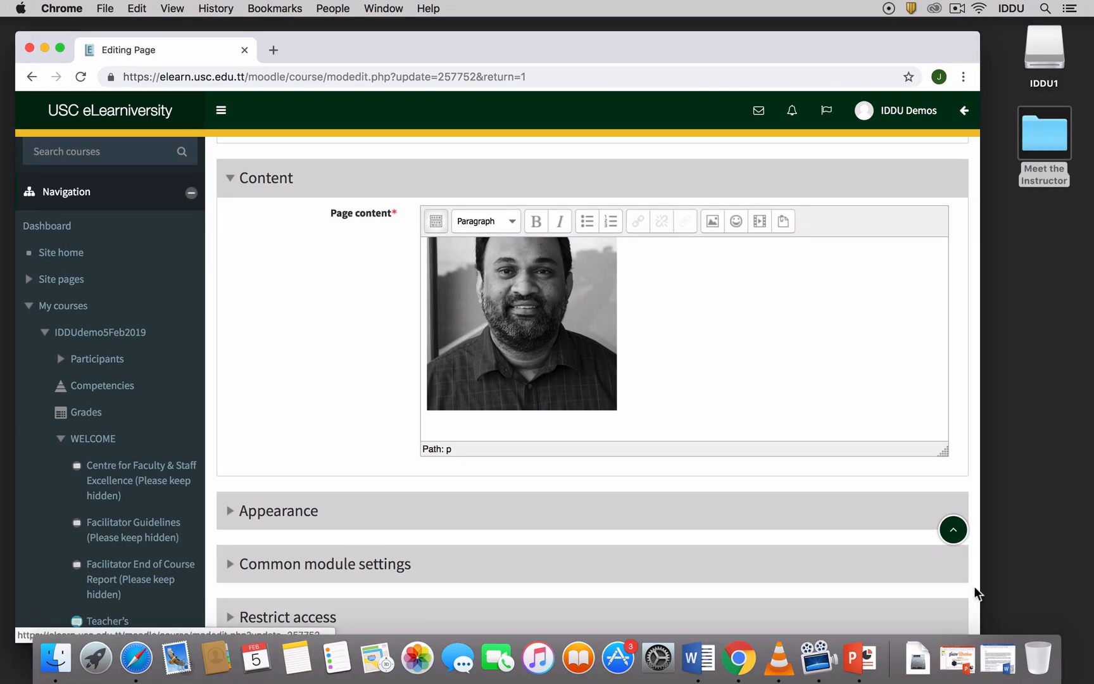
{"action": "left_click", "coordinate": [991, 659]}
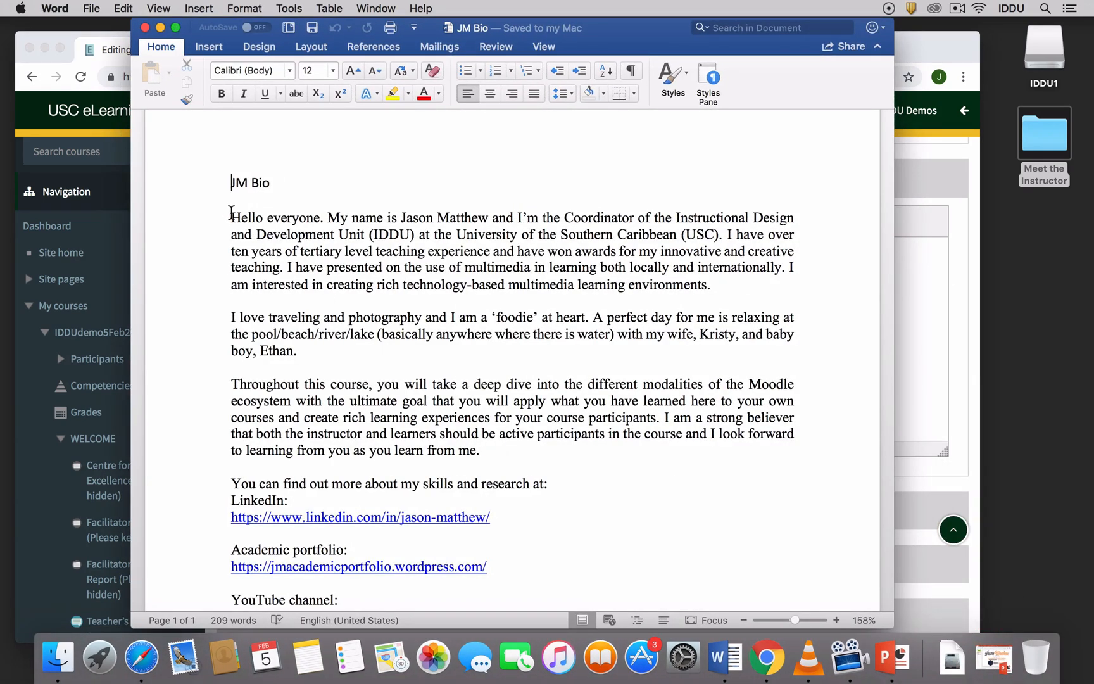
{"action": "left_click_drag", "start_coordinate": [229, 215], "coordinate": [488, 603]}
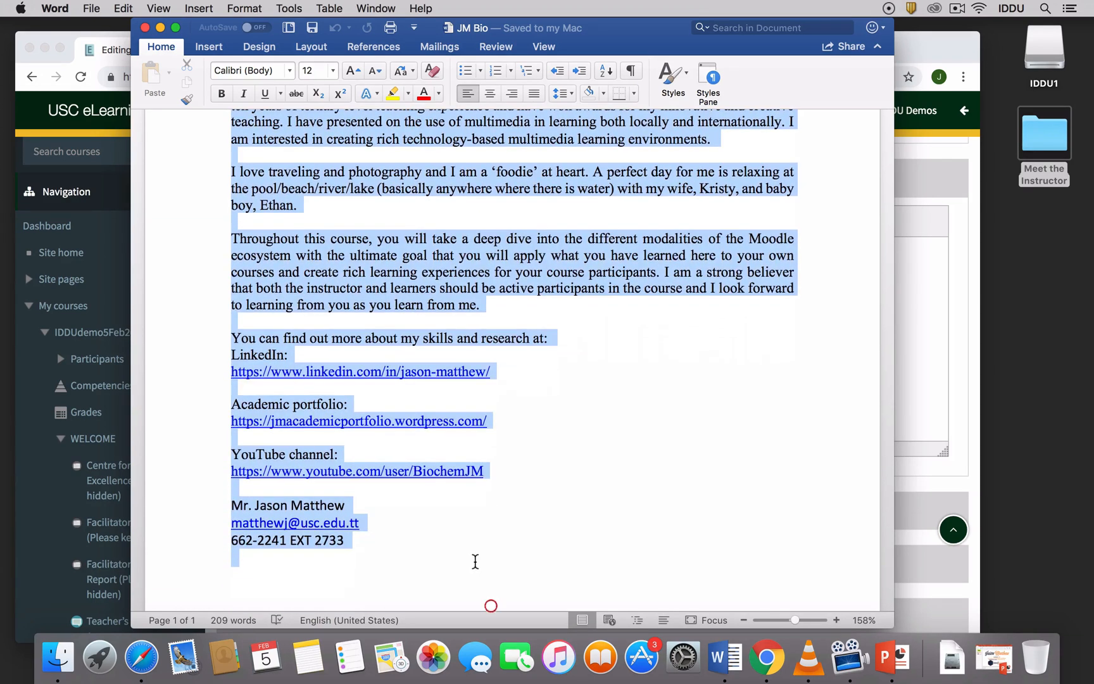
{"action": "right_click", "coordinate": [398, 288]}
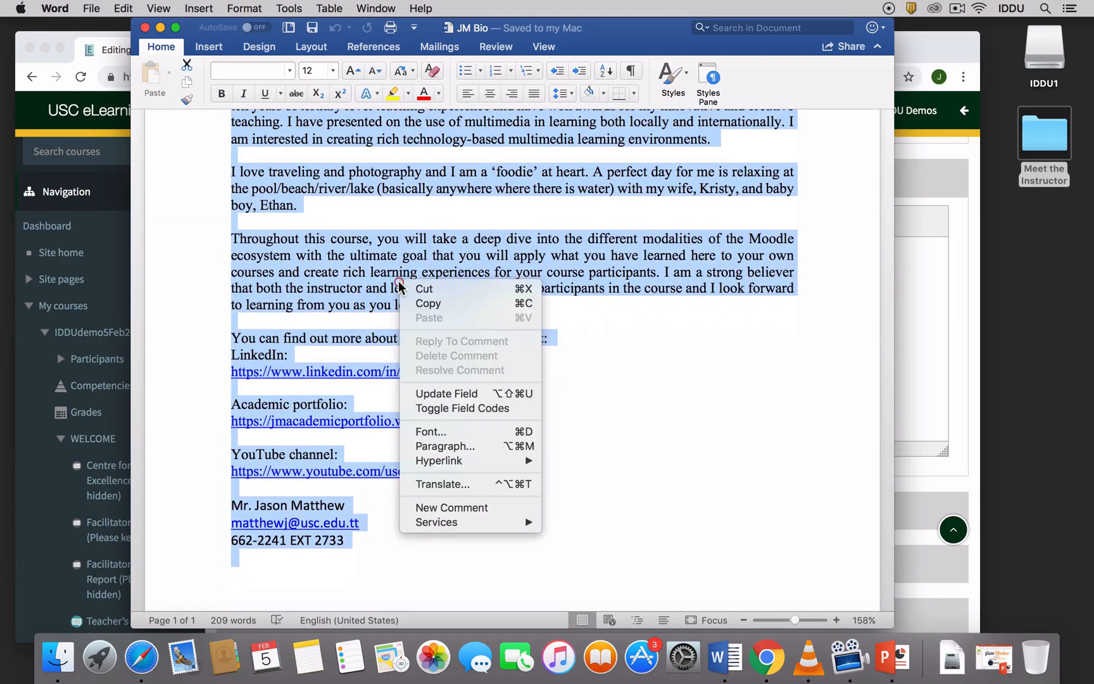
{"action": "left_click", "coordinate": [429, 295]}
{"action": "left_click", "coordinate": [918, 333]}
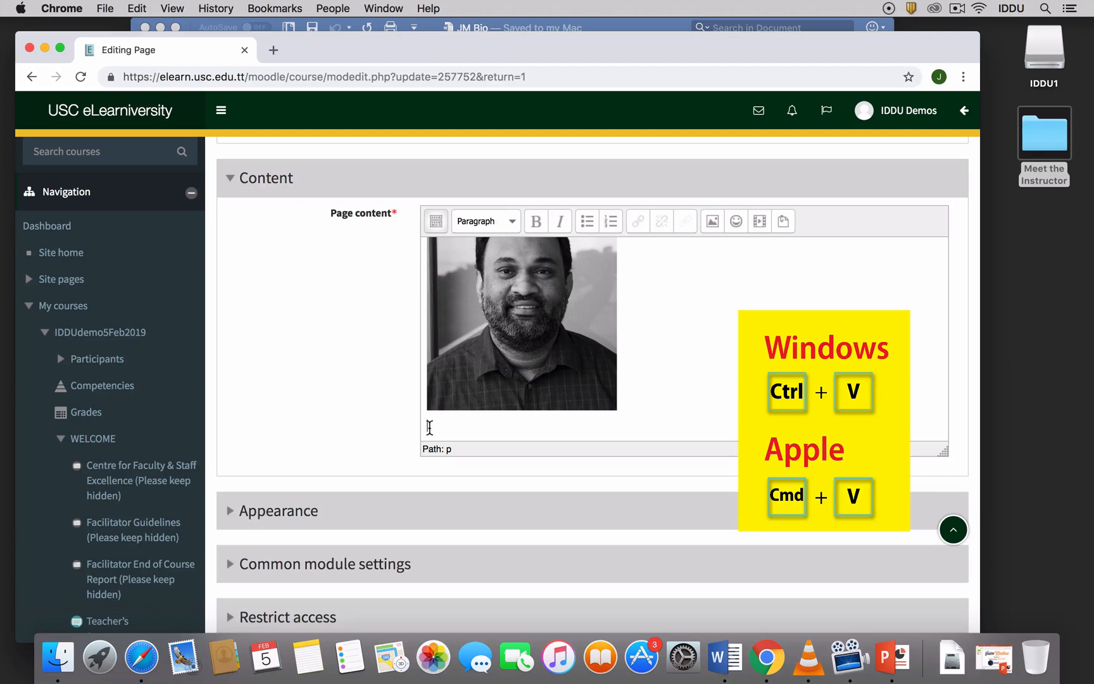
Step: Paste the copied bio text into the page content on the line below the photo
{"action": "key", "text": "super+v"}
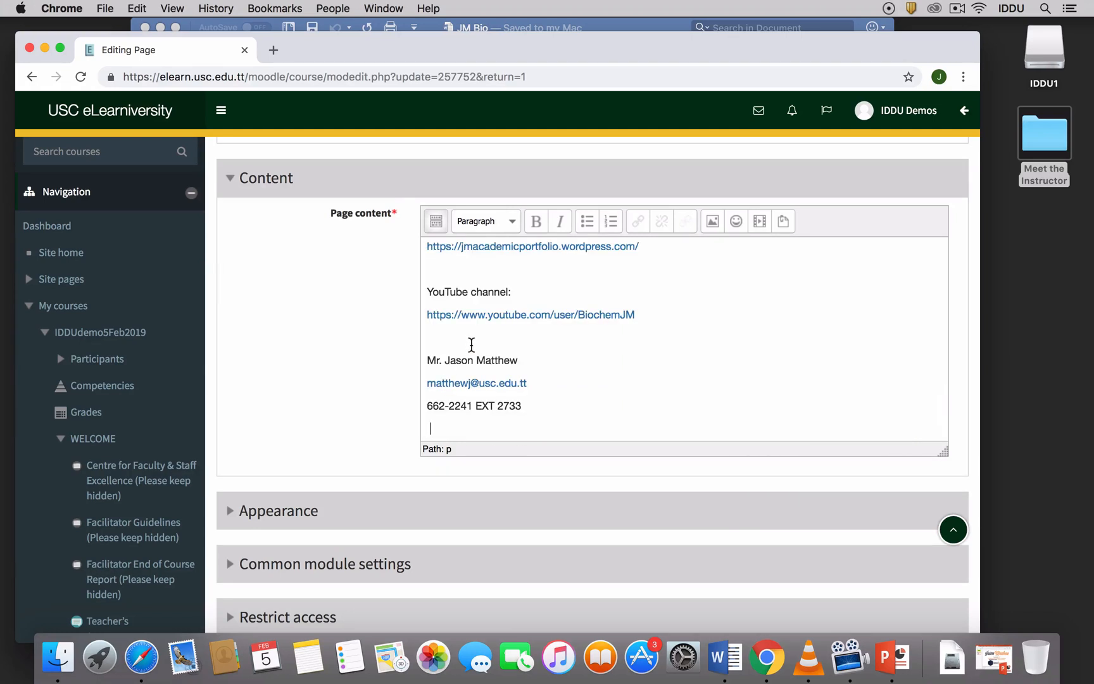
{"action": "scroll", "coordinate": [471, 345], "scroll_direction": "up", "scroll_amount": 15}
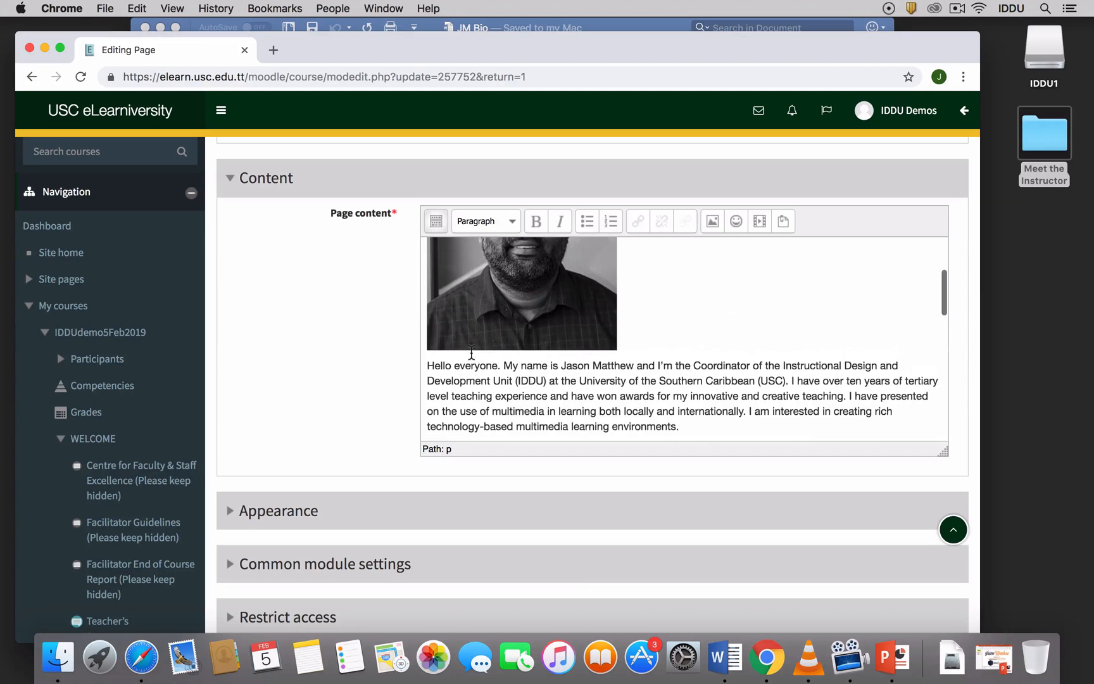
{"action": "scroll", "coordinate": [471, 353], "scroll_direction": "down", "scroll_amount": 3}
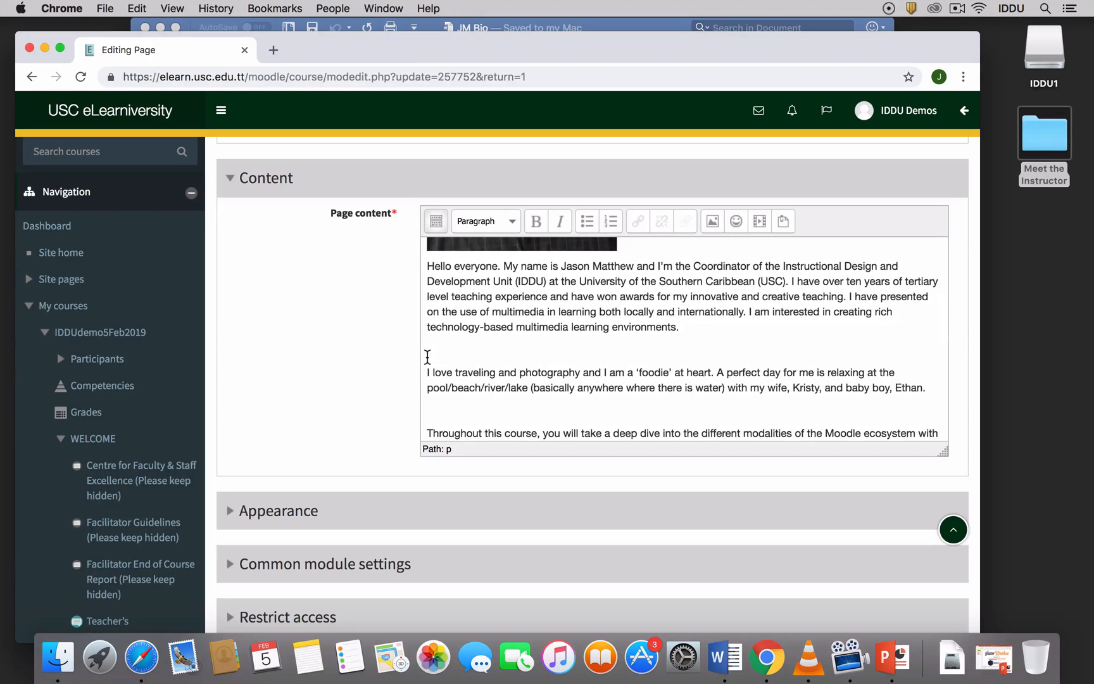
Step: Remove the blank lines before the bio paragraphs beginning "I love traveling and photography" and "Throughout this course"
{"action": "left_click", "coordinate": [426, 361]}
{"action": "key", "text": "BackSpace"}
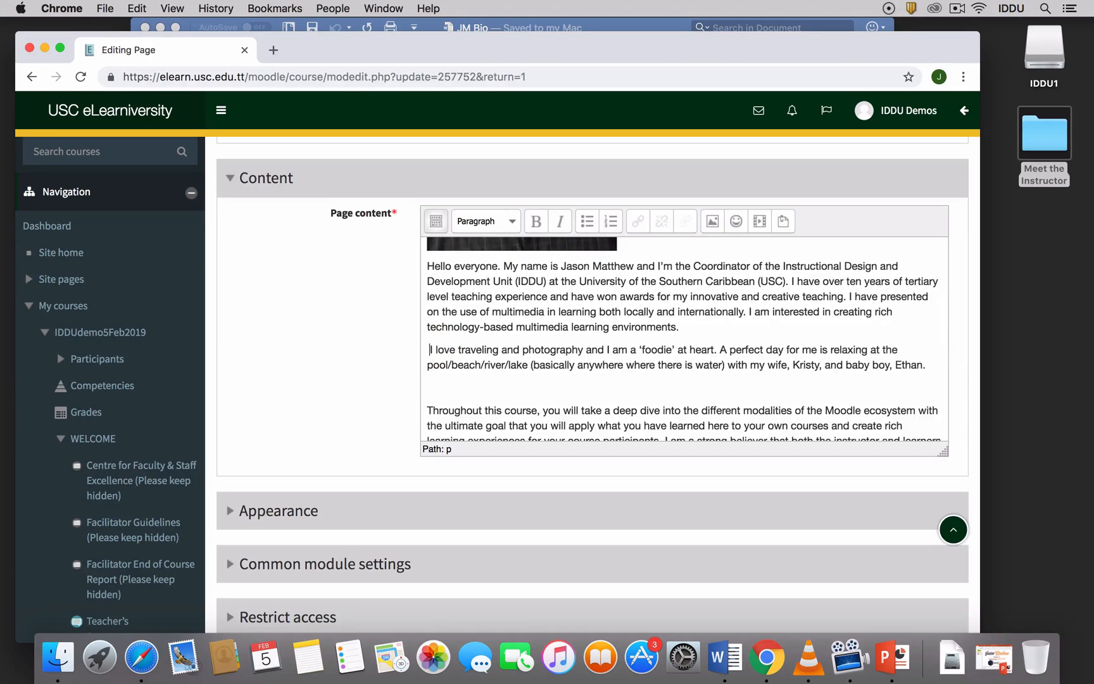
{"action": "key", "text": "BackSpace"}
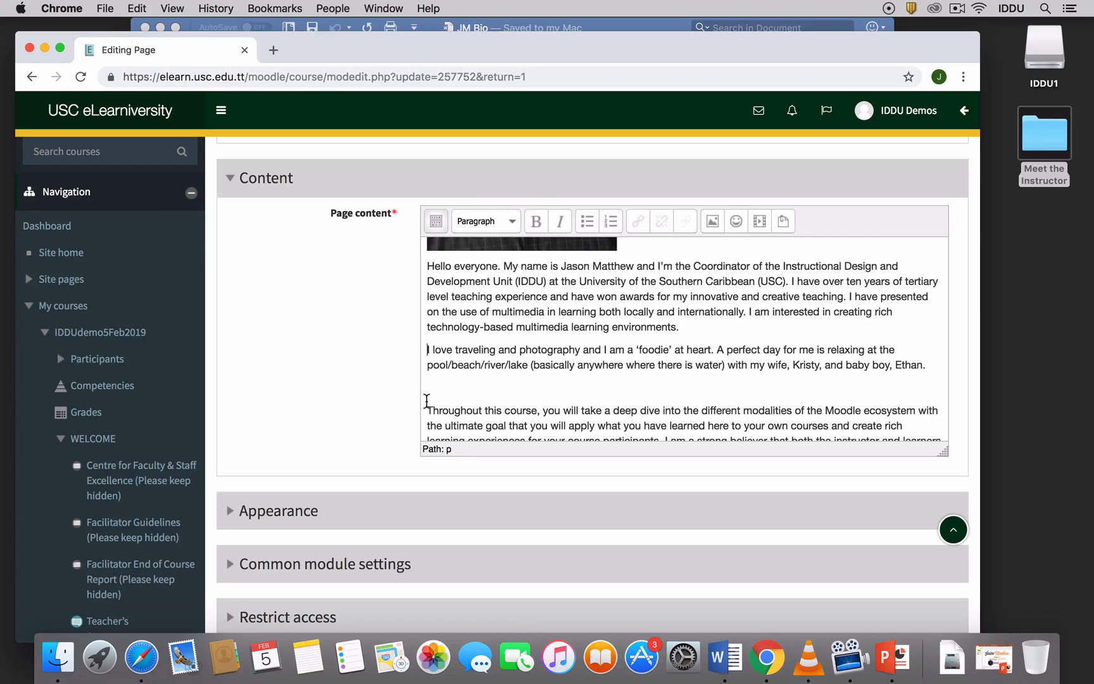
{"action": "left_click", "coordinate": [426, 401]}
{"action": "key", "text": "BackSpace"}
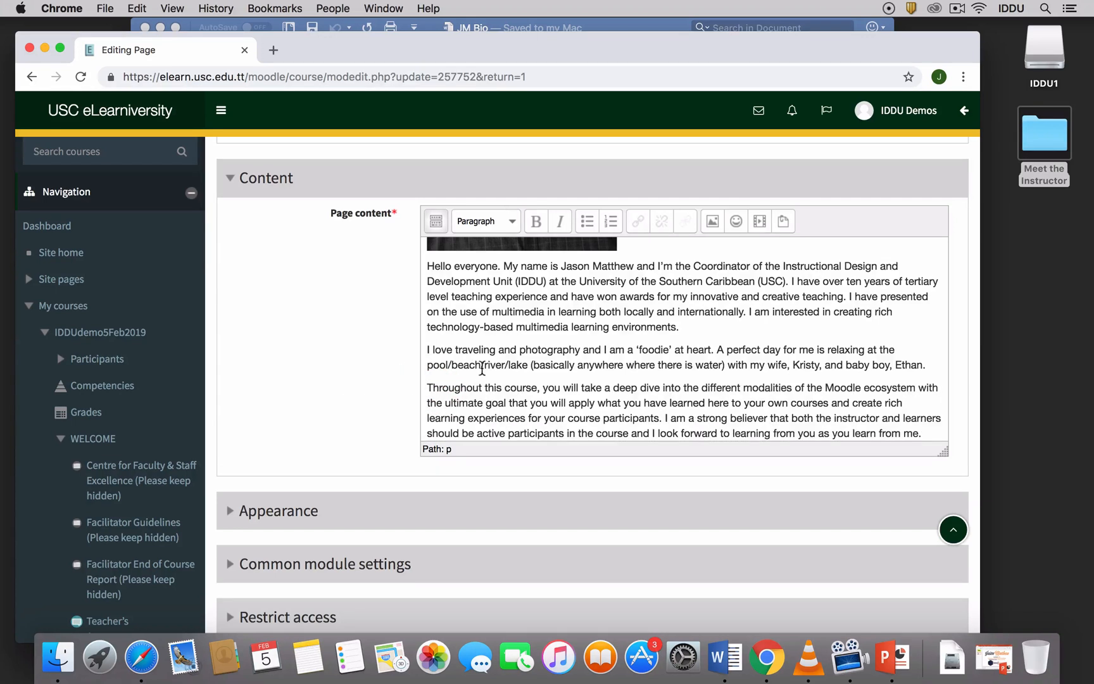
Step: Remove the blank lines before "You can find out more about my skills and research at:" and "Academic portfolio:"
{"action": "scroll", "coordinate": [481, 368], "scroll_direction": "down", "scroll_amount": 5}
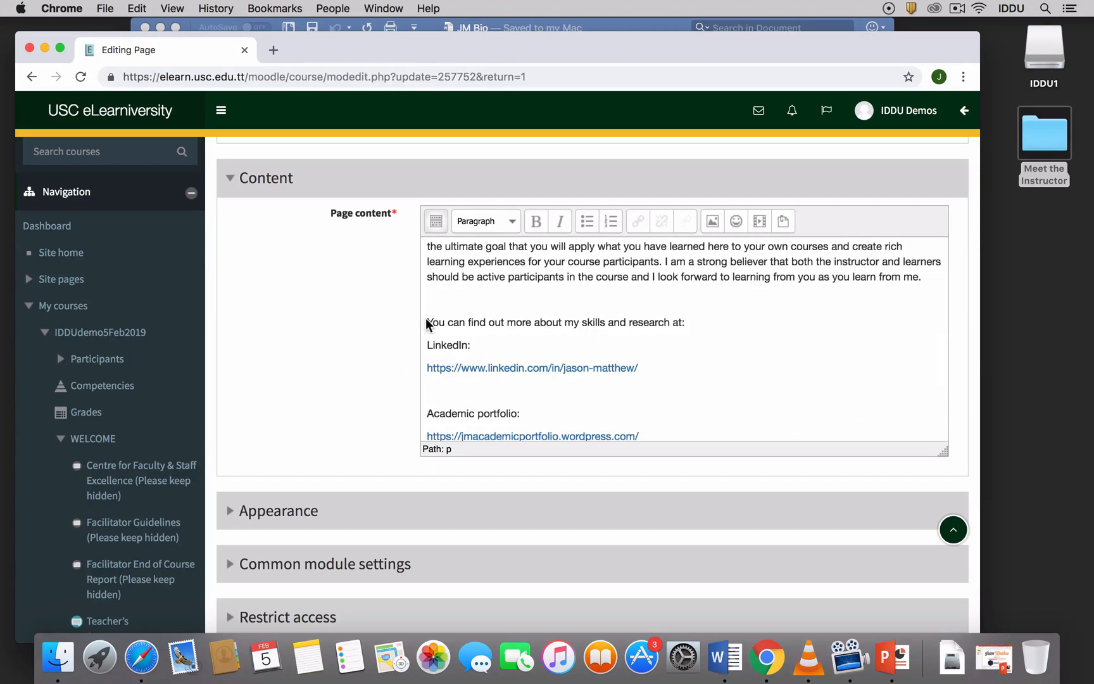
{"action": "left_click", "coordinate": [427, 323]}
{"action": "key", "text": "BackSpace"}
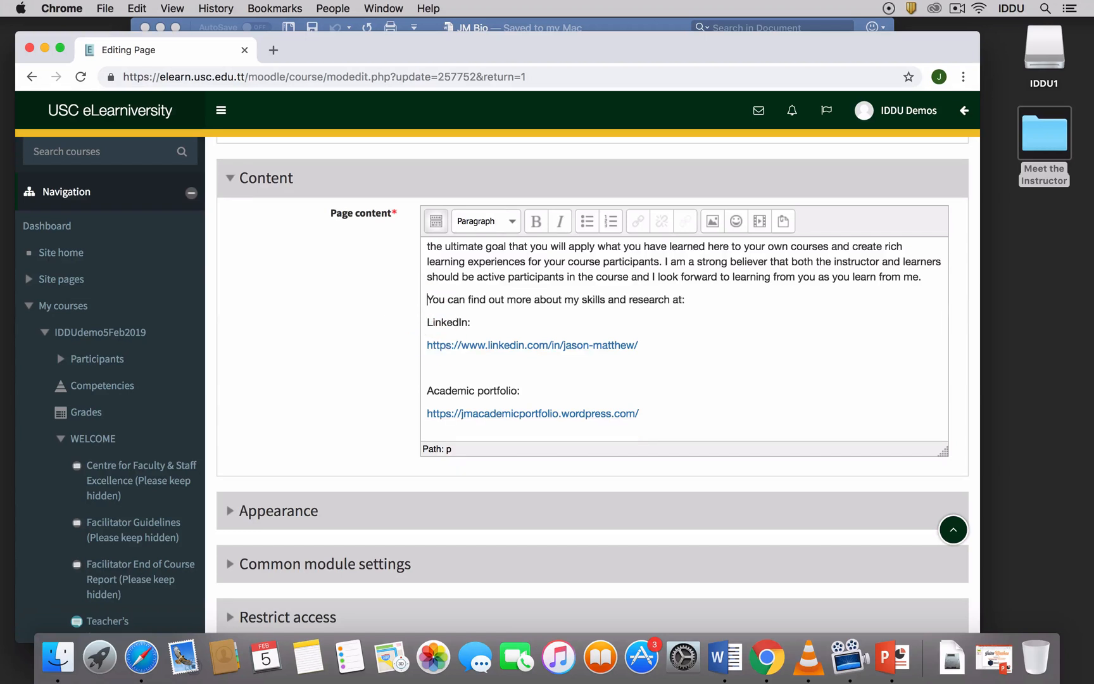
{"action": "left_click", "coordinate": [426, 391]}
{"action": "key", "text": "BackSpace"}
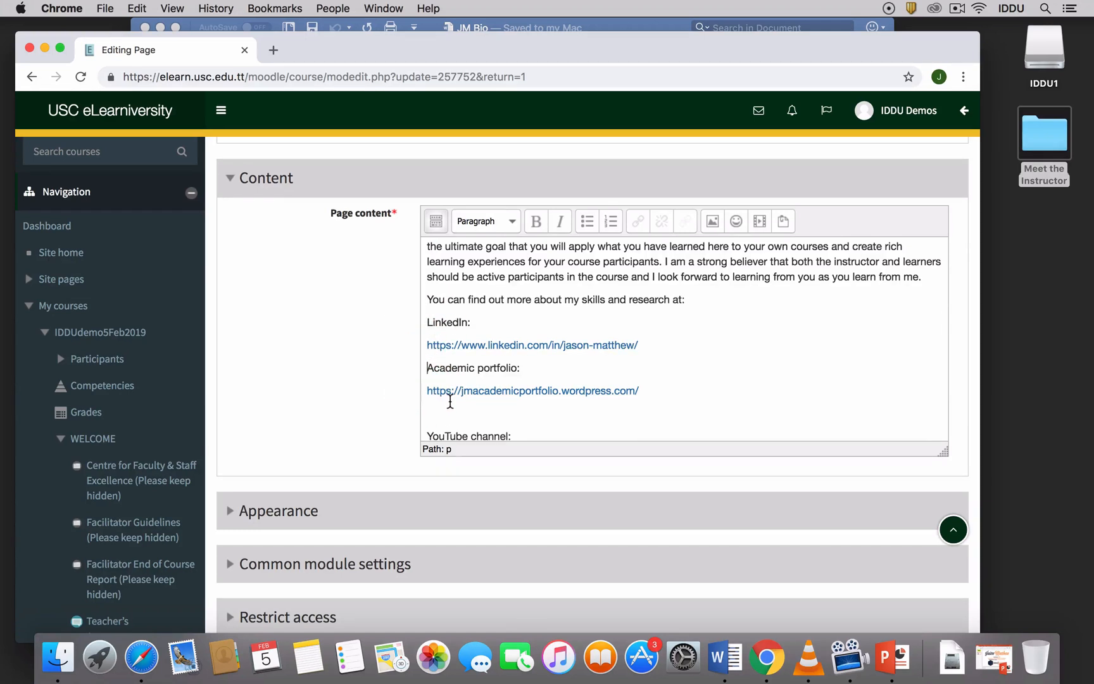
Step: Remove the blank lines before "YouTube channel:" and before the instructor's name in the contact details
{"action": "scroll", "coordinate": [450, 401], "scroll_direction": "down", "scroll_amount": 2}
{"action": "left_click", "coordinate": [428, 391]}
{"action": "key", "text": "BackSpace"}
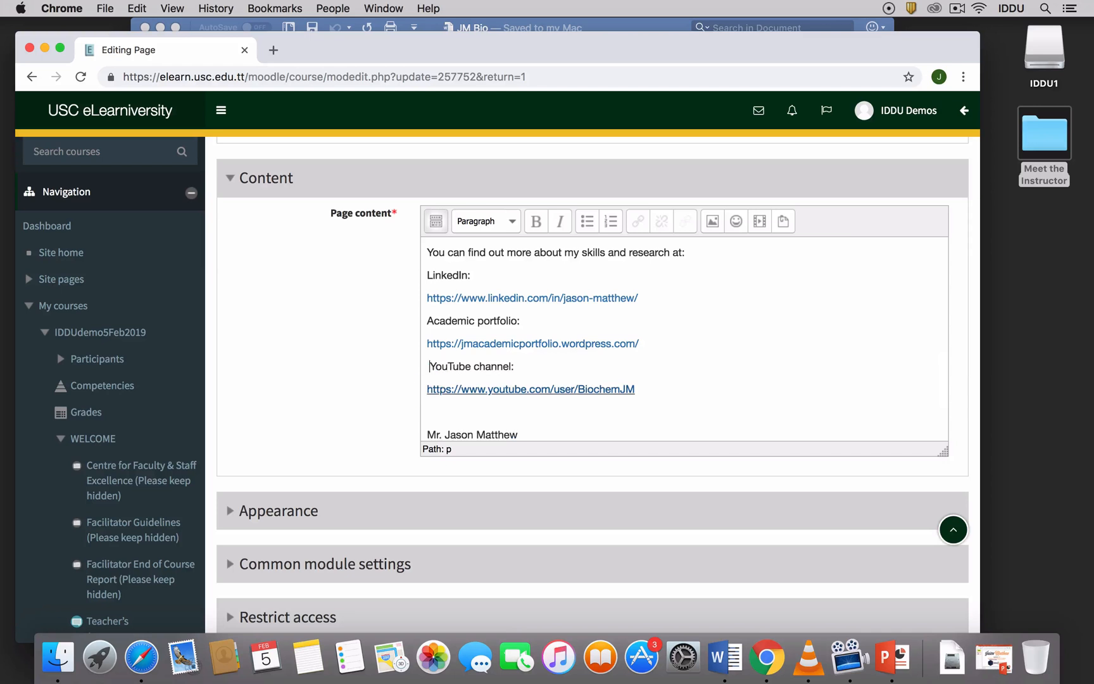
{"action": "left_click", "coordinate": [429, 434]}
{"action": "key", "text": "BackSpace"}
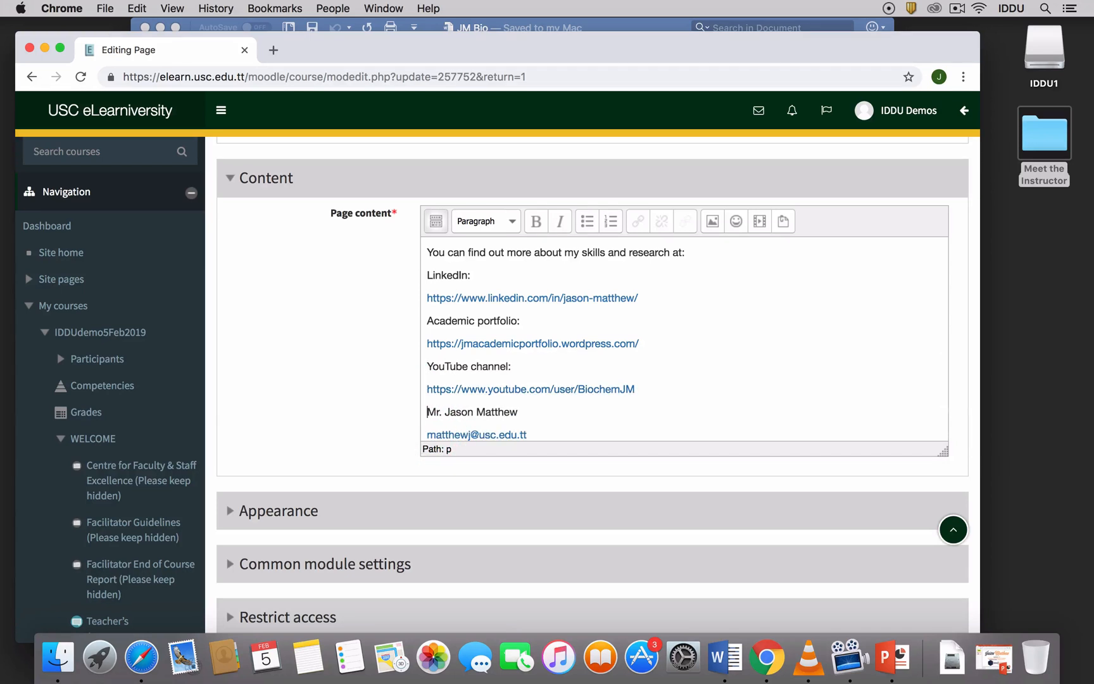
Step: Finish editing at the end of the contact details, then save the page and display it
{"action": "scroll", "coordinate": [537, 359], "scroll_direction": "down", "scroll_amount": 3}
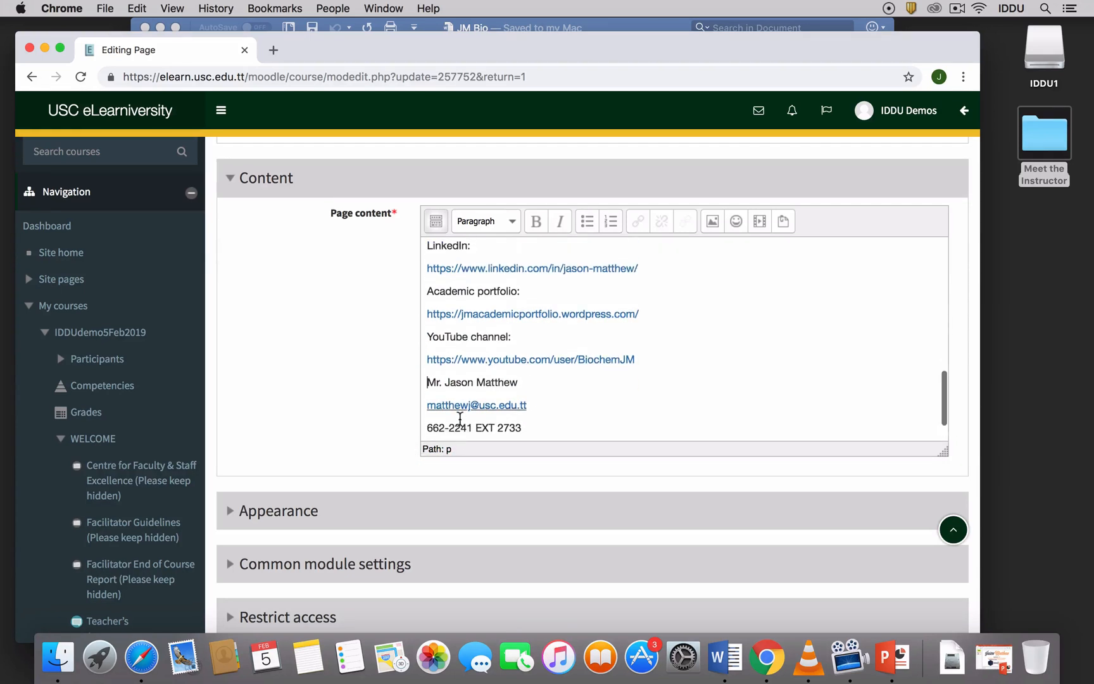
{"action": "scroll", "coordinate": [500, 336], "scroll_direction": "down", "scroll_amount": 1}
{"action": "left_click", "coordinate": [428, 432]}
{"action": "key", "text": "Return"}
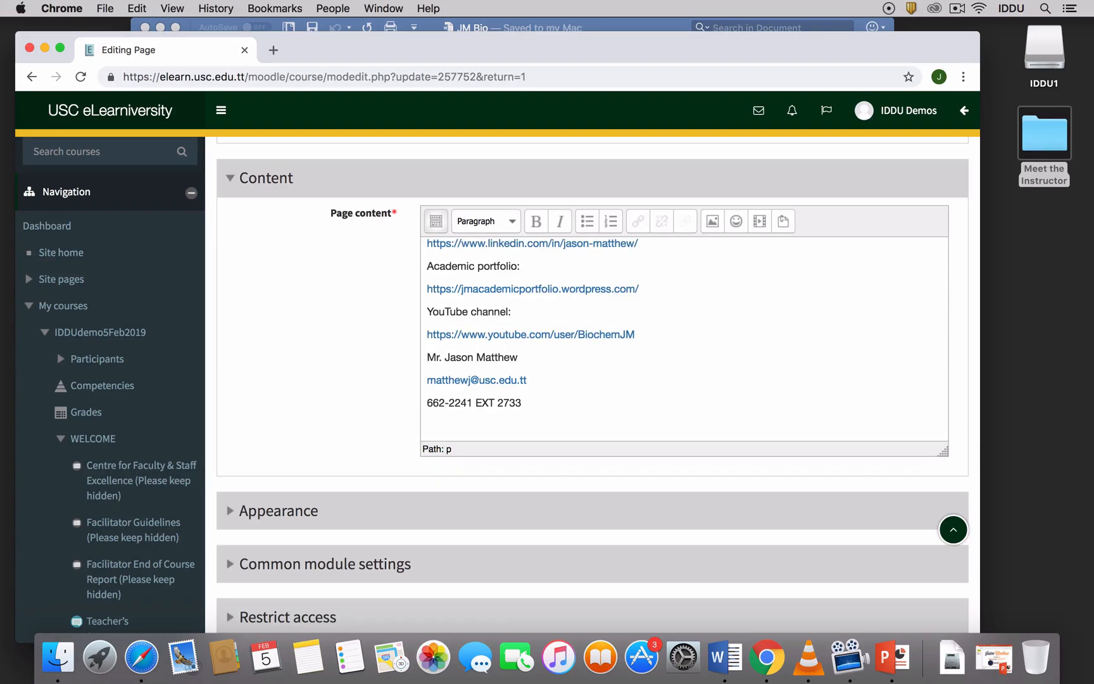
{"action": "scroll", "coordinate": [508, 330], "scroll_direction": "down", "scroll_amount": 5}
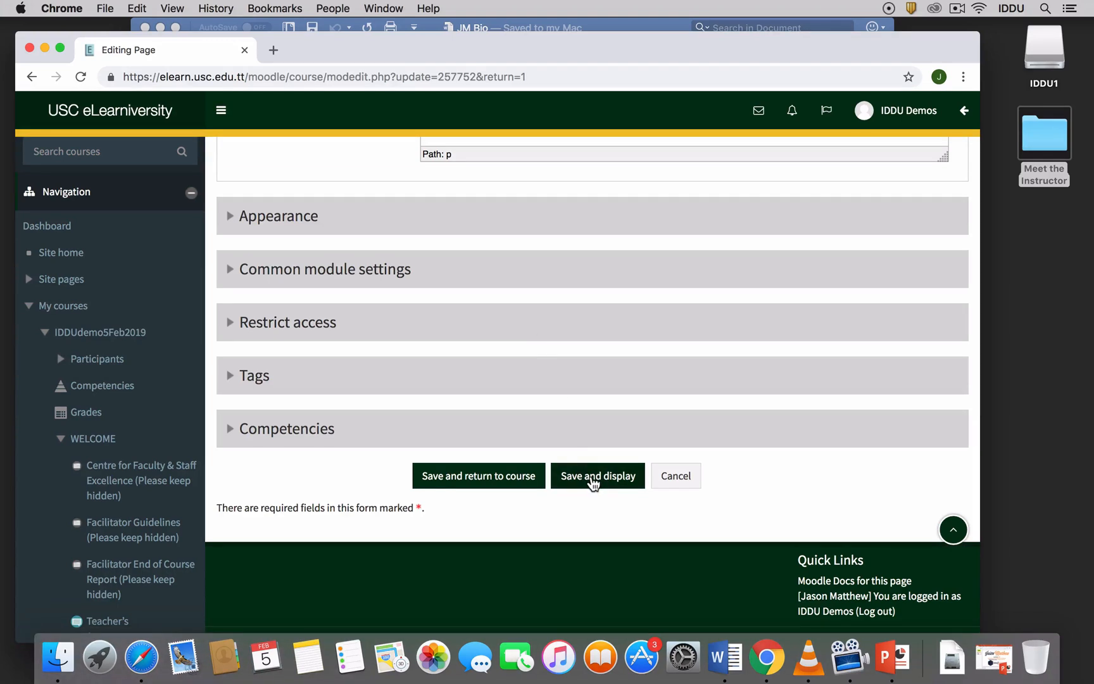
{"action": "left_click", "coordinate": [593, 481]}
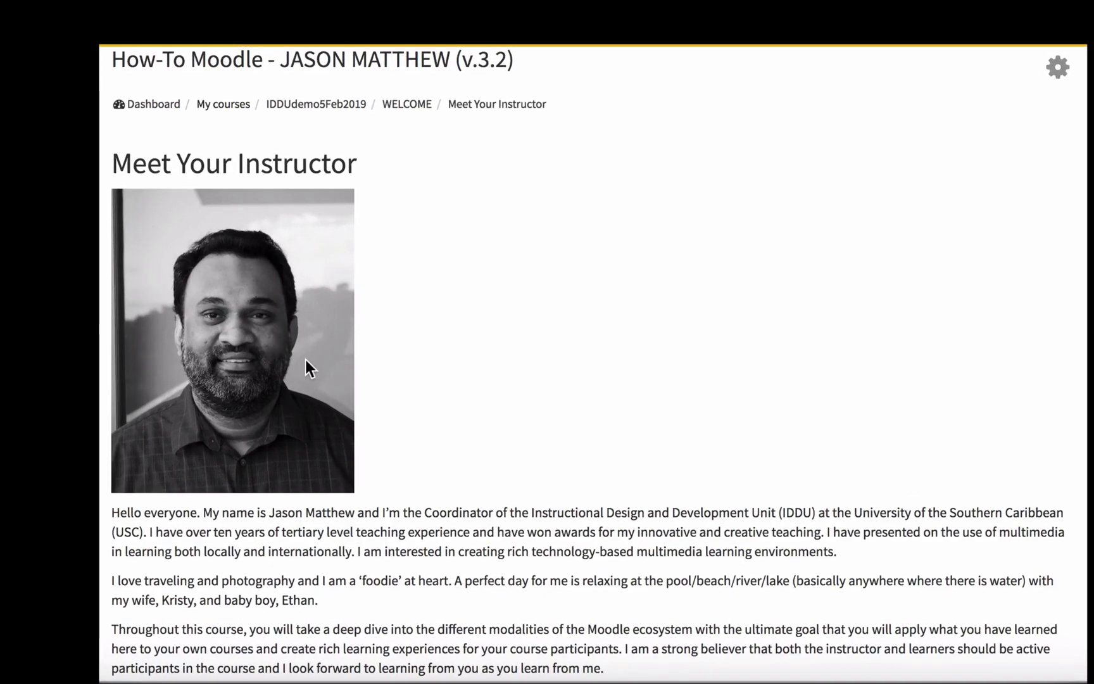
Step: Review the saved Meet Your Instructor page from the photo through the bio, links and contact details
{"action": "scroll", "coordinate": [307, 362], "scroll_direction": "down", "scroll_amount": 3}
{"action": "scroll", "coordinate": [308, 370], "scroll_direction": "down", "scroll_amount": 2}
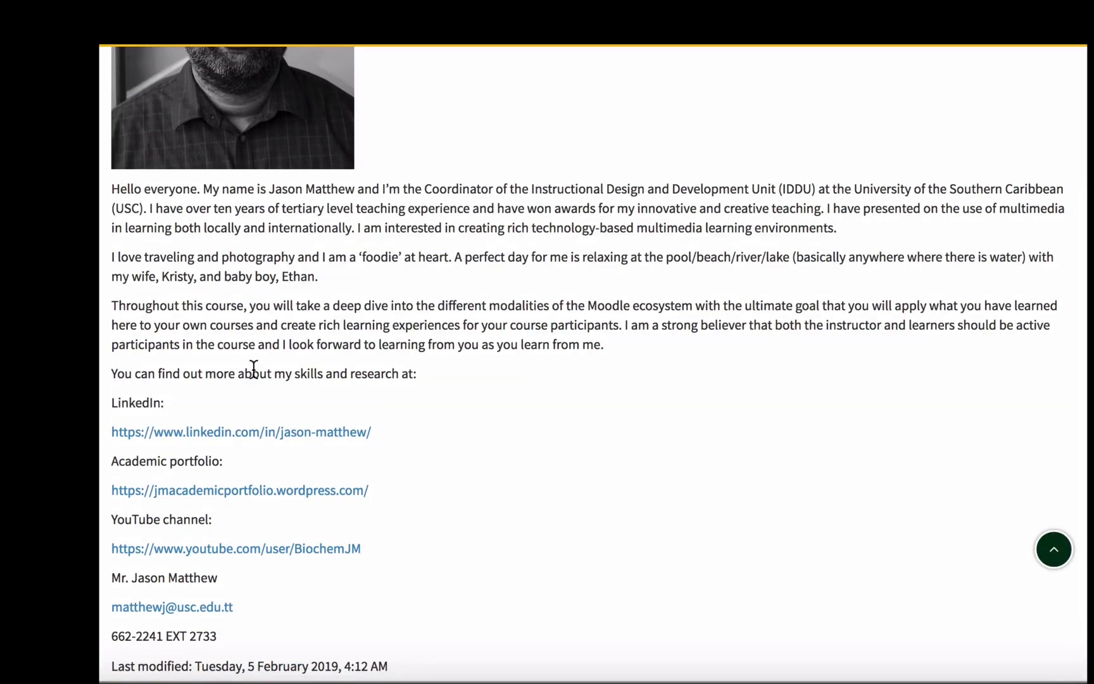
{"action": "scroll", "coordinate": [253, 369], "scroll_direction": "down", "scroll_amount": 2}
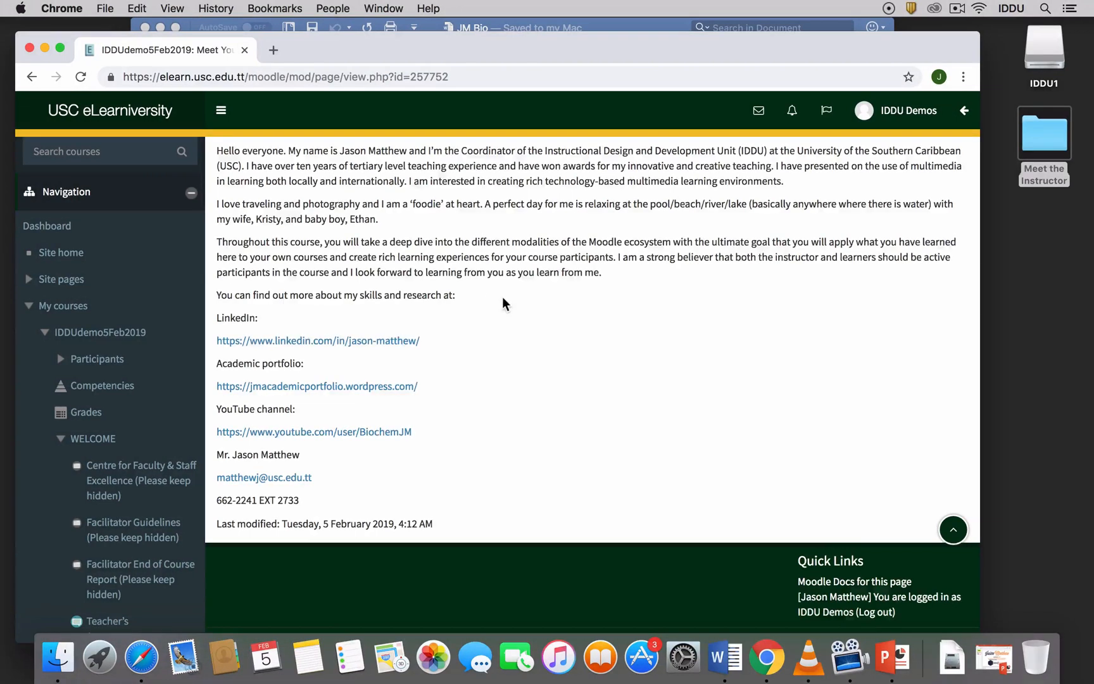
{"action": "scroll", "coordinate": [479, 282], "scroll_direction": "up", "scroll_amount": 3}
{"action": "scroll", "coordinate": [506, 310], "scroll_direction": "up", "scroll_amount": 5}
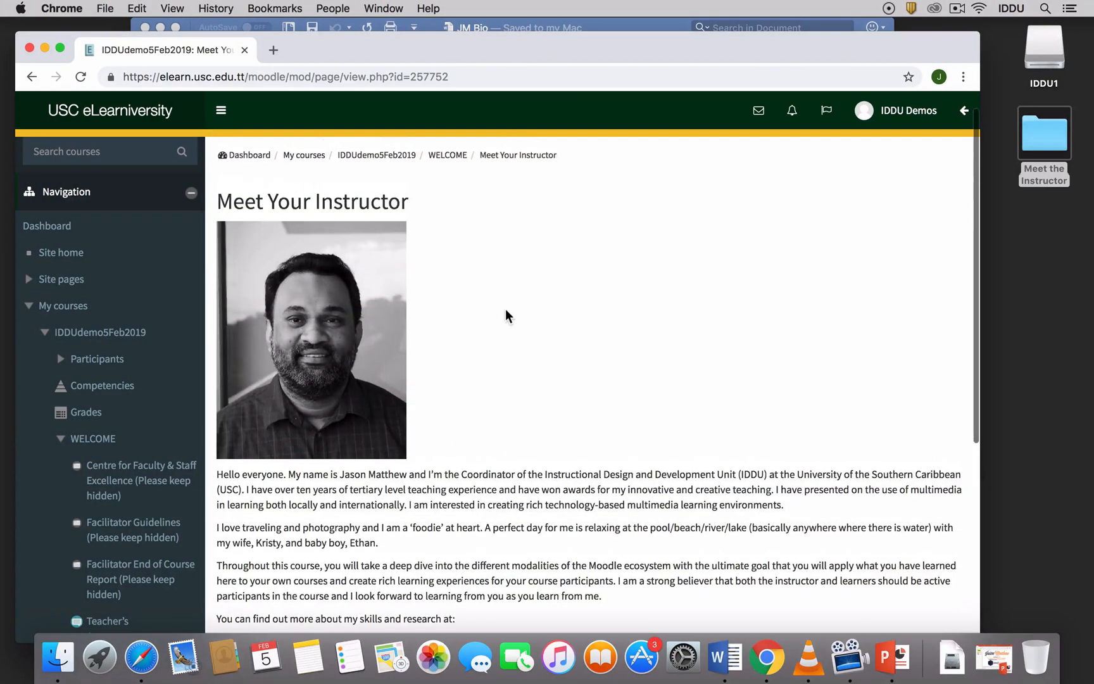